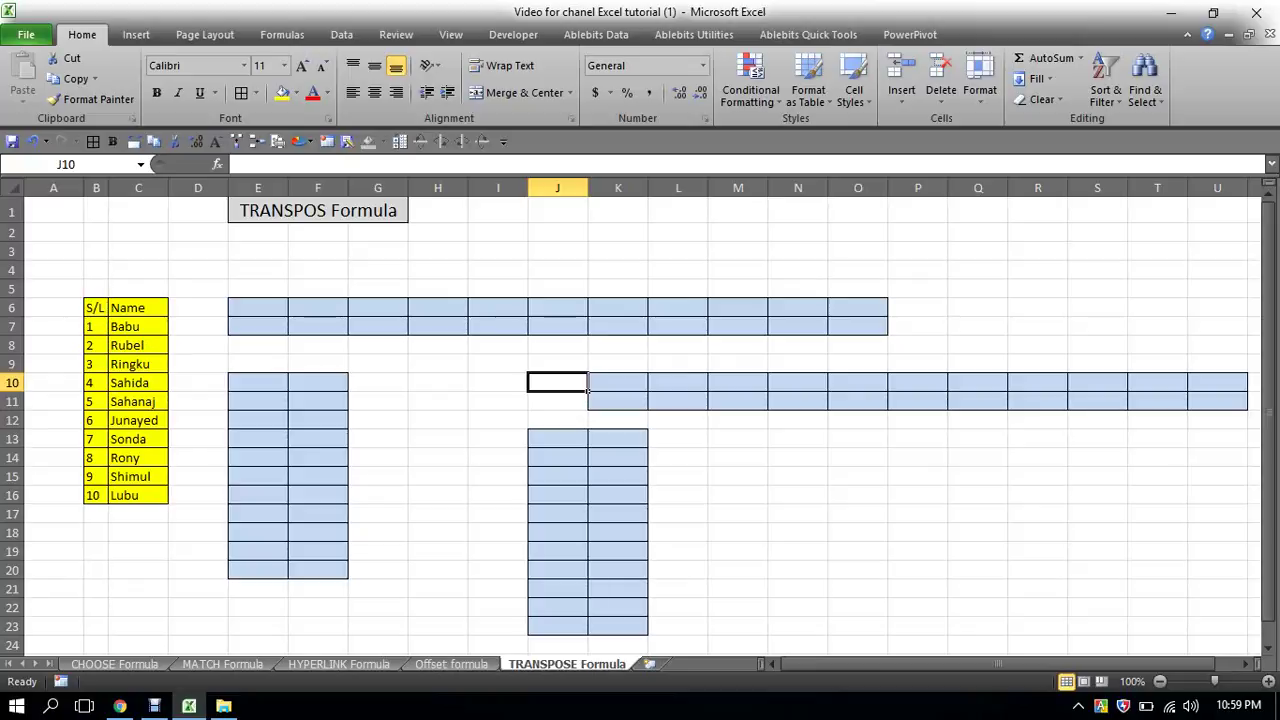
# - Fill the merged TRANSPOS Formula title cell E1 with yellow
pyautogui.moveTo(498, 438); pyautogui.dragTo(437, 345)
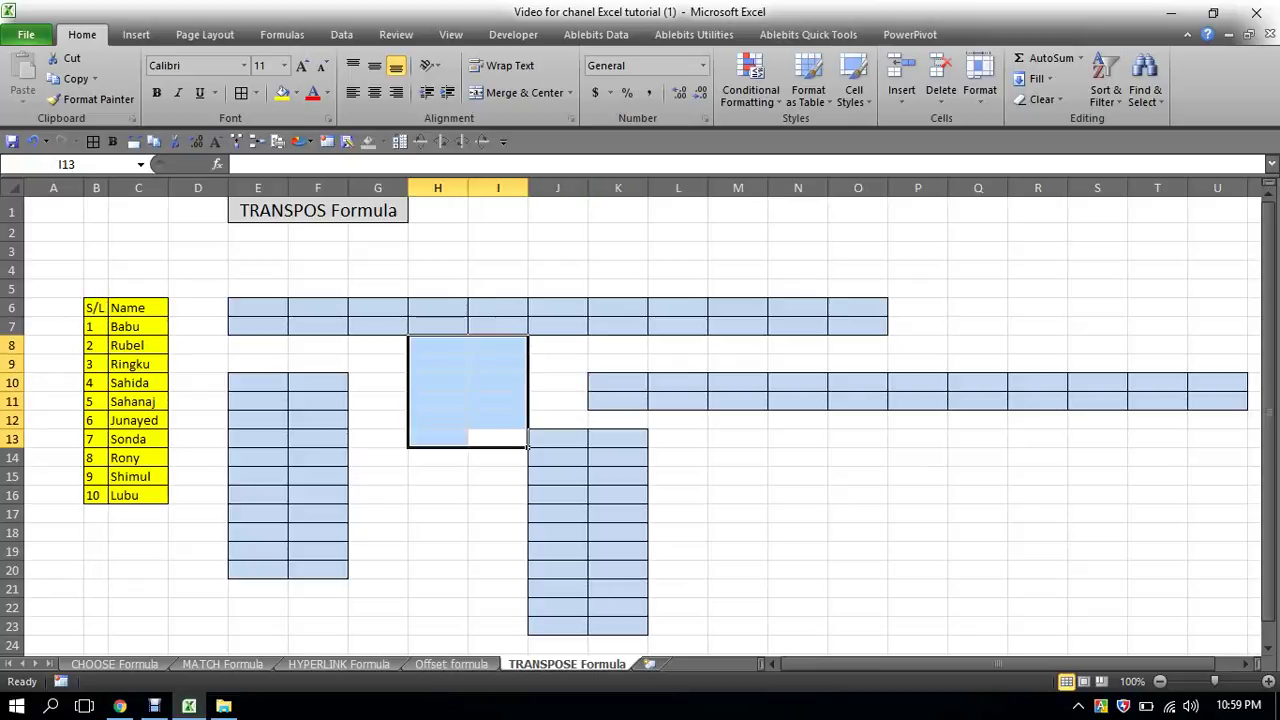
pyautogui.click(378, 382)
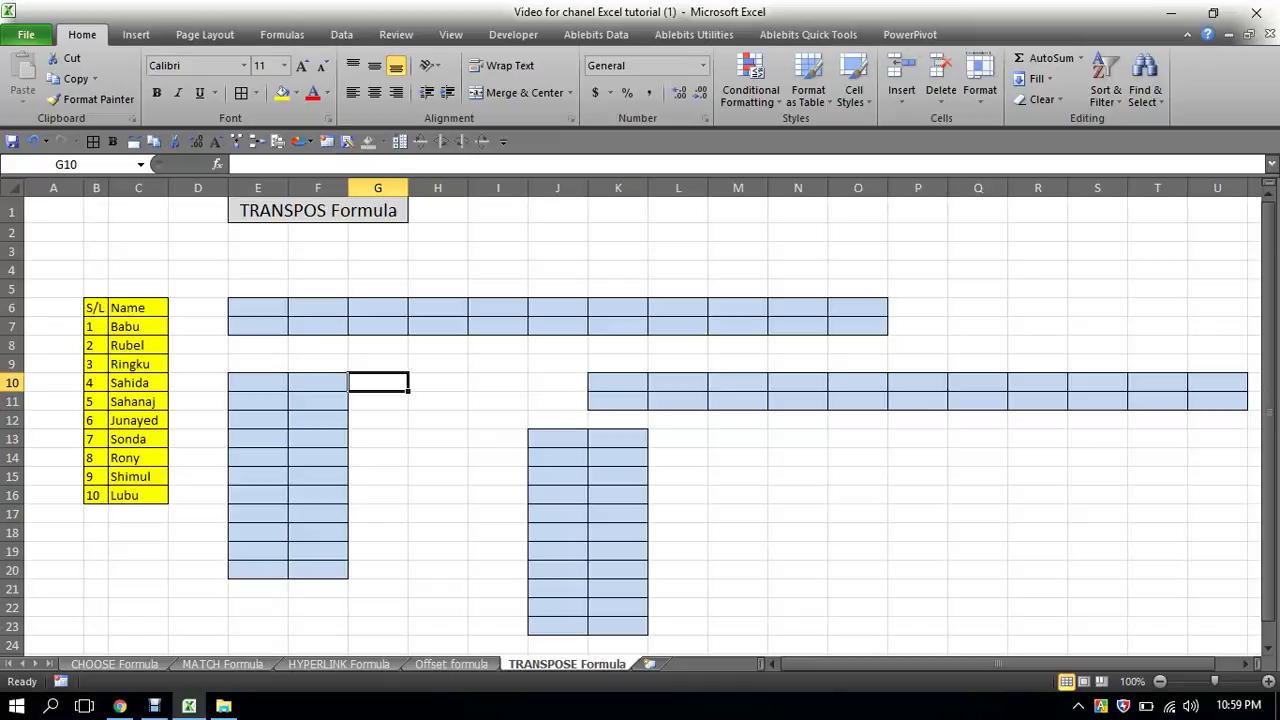
pyautogui.click(318, 210)
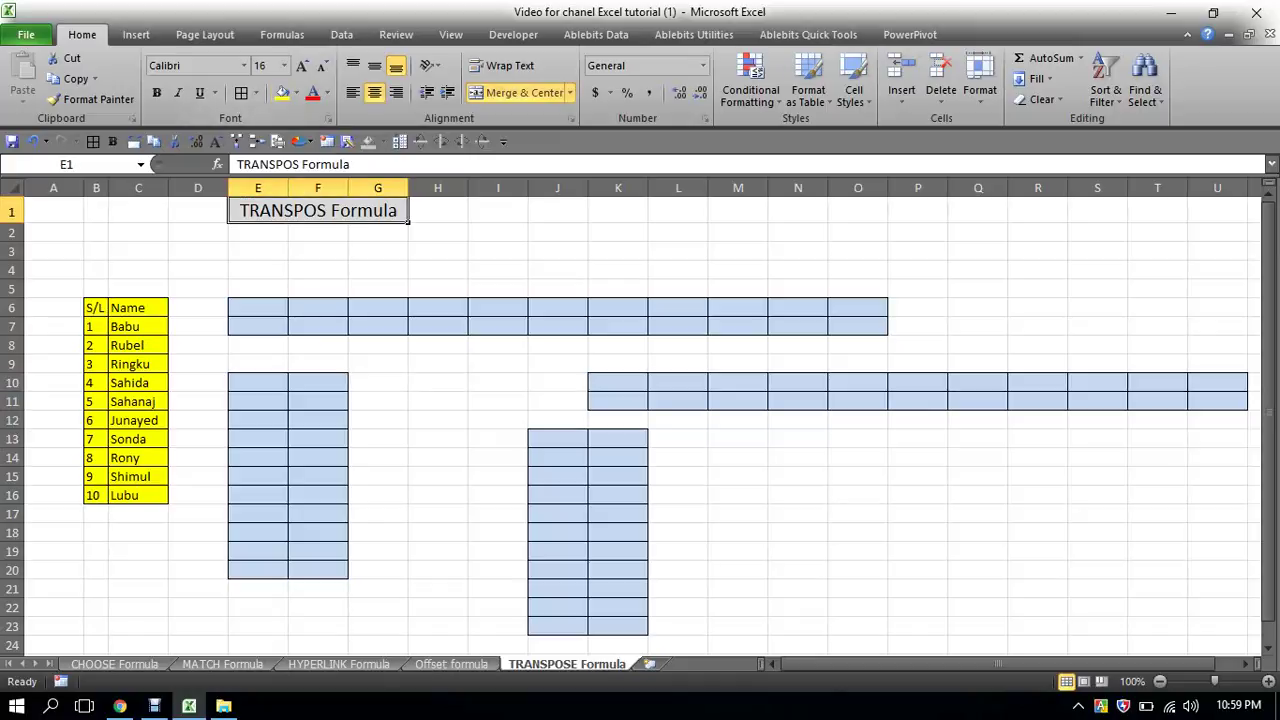
pyautogui.click(282, 92)
pyautogui.click(437, 419)
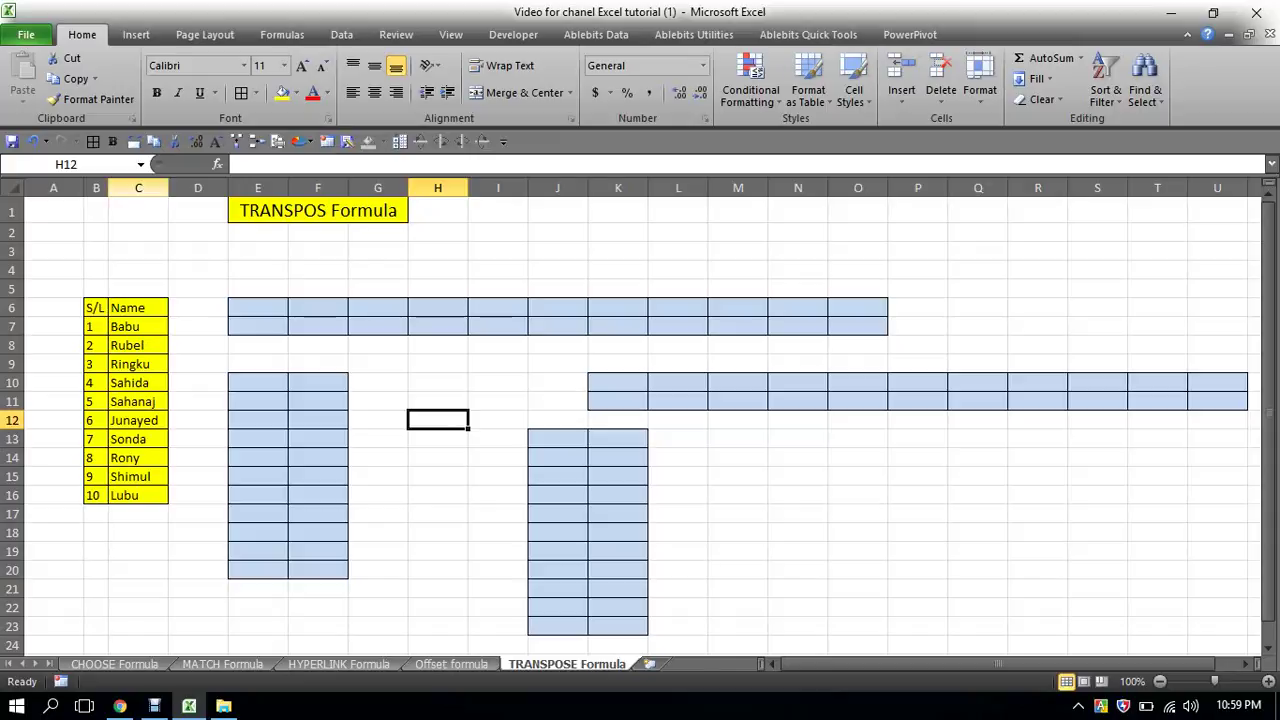
pyautogui.moveTo(96, 188); pyautogui.dragTo(138, 188)
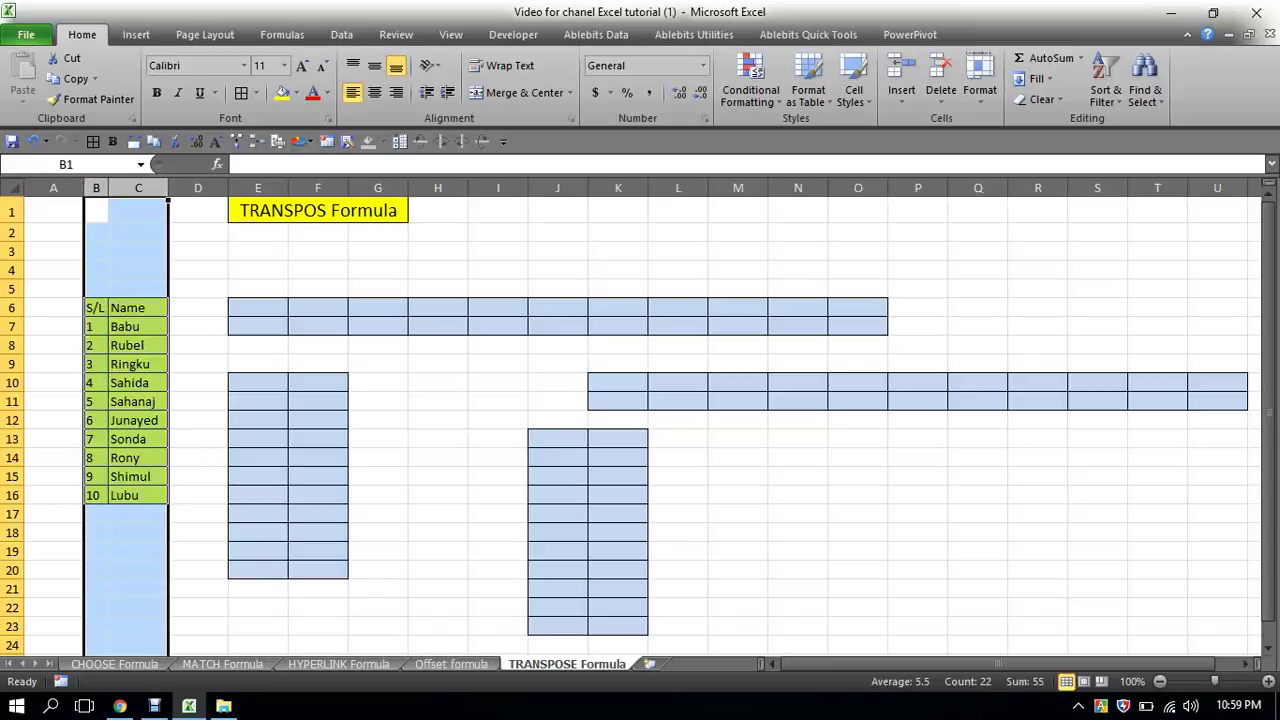
pyautogui.click(198, 326)
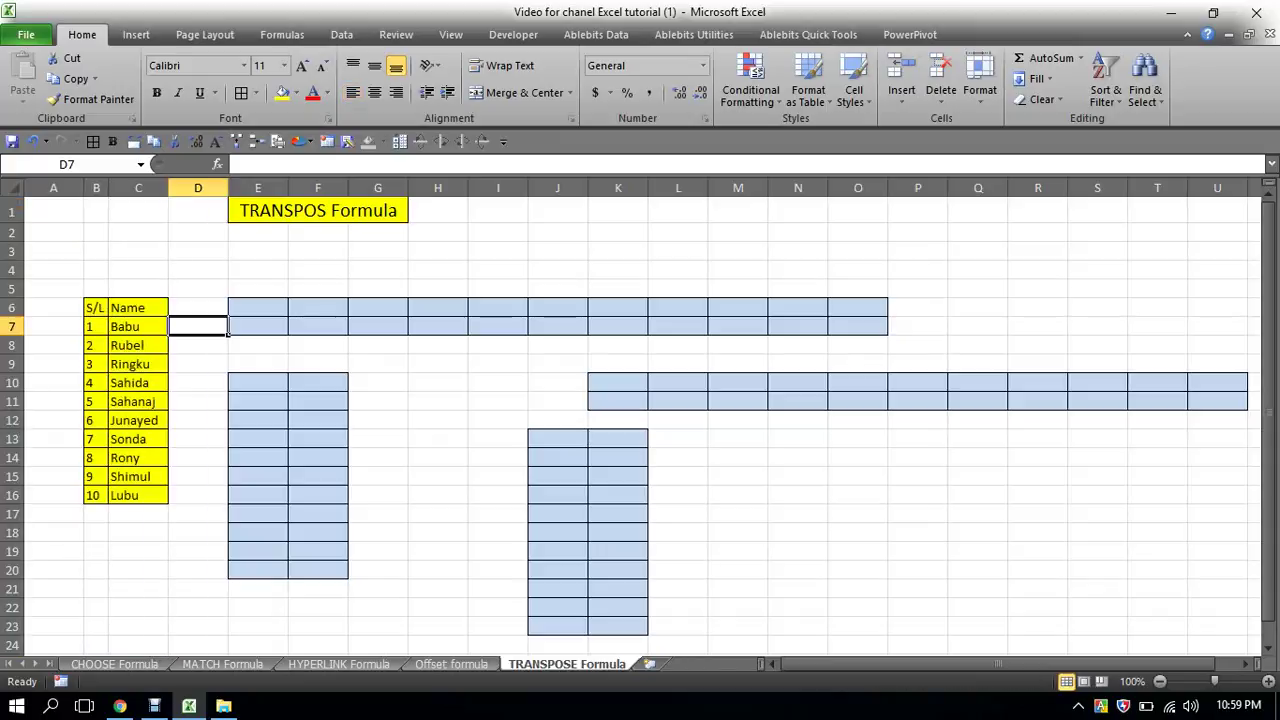
pyautogui.moveTo(96, 188); pyautogui.dragTo(138, 188)
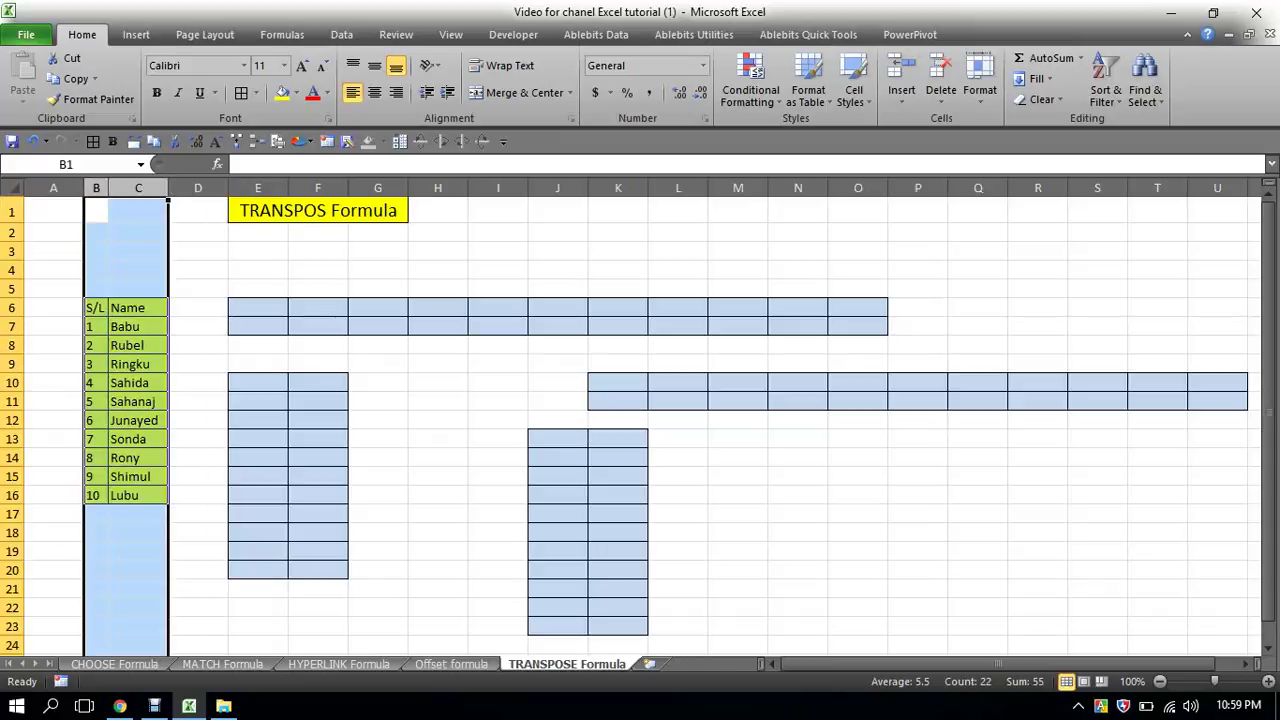
pyautogui.click(100, 308)
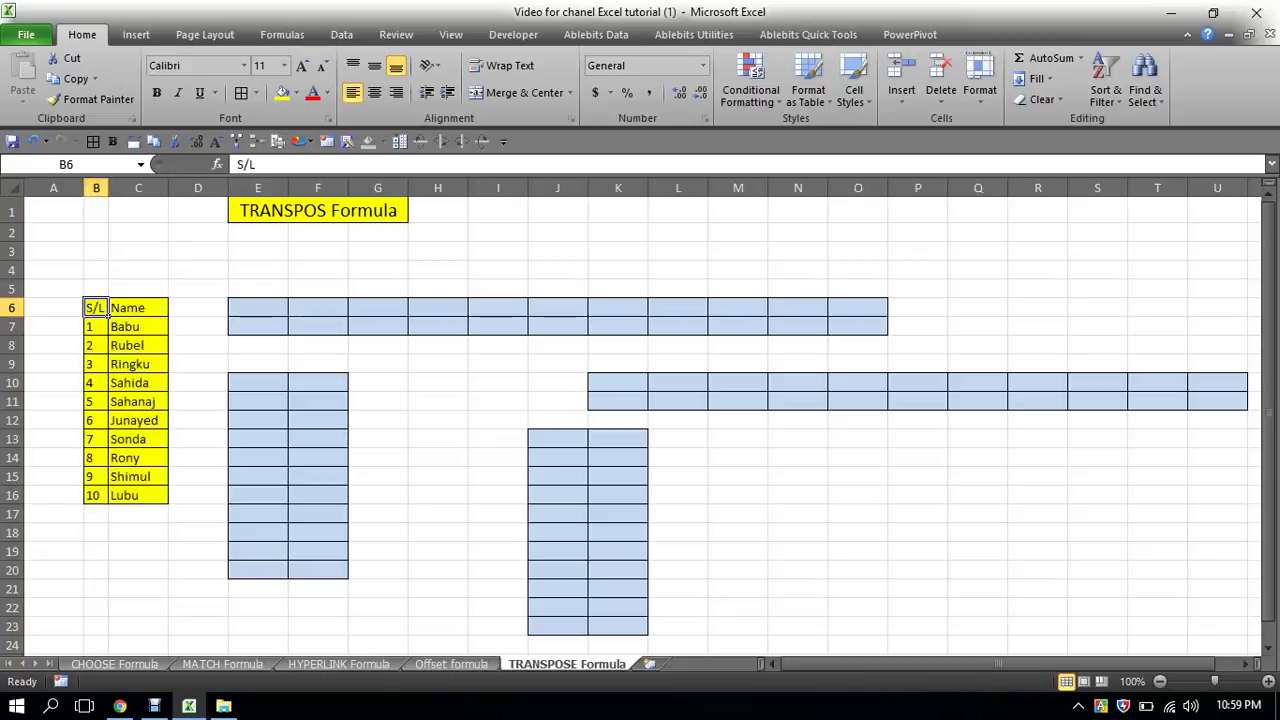
pyautogui.click(96, 188)
pyautogui.click(138, 188)
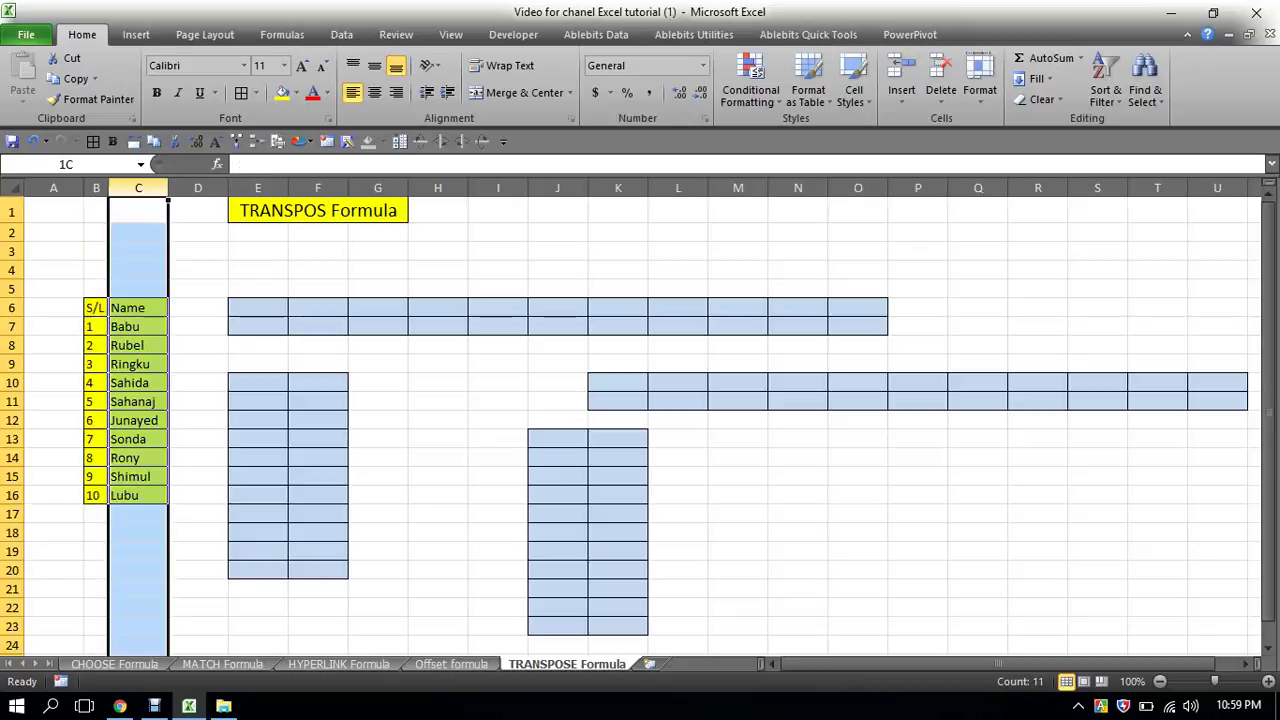
pyautogui.click(138, 289)
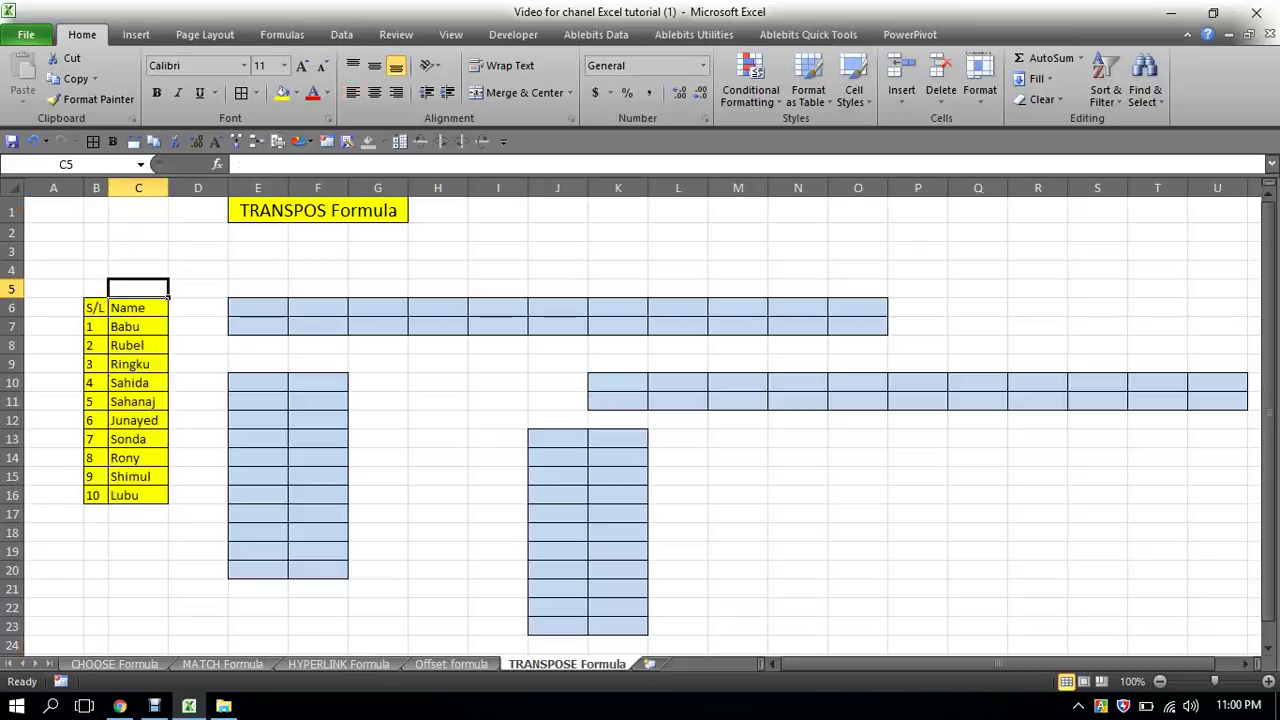
pyautogui.click(100, 308)
pyautogui.moveTo(108, 313); pyautogui.dragTo(168, 503)
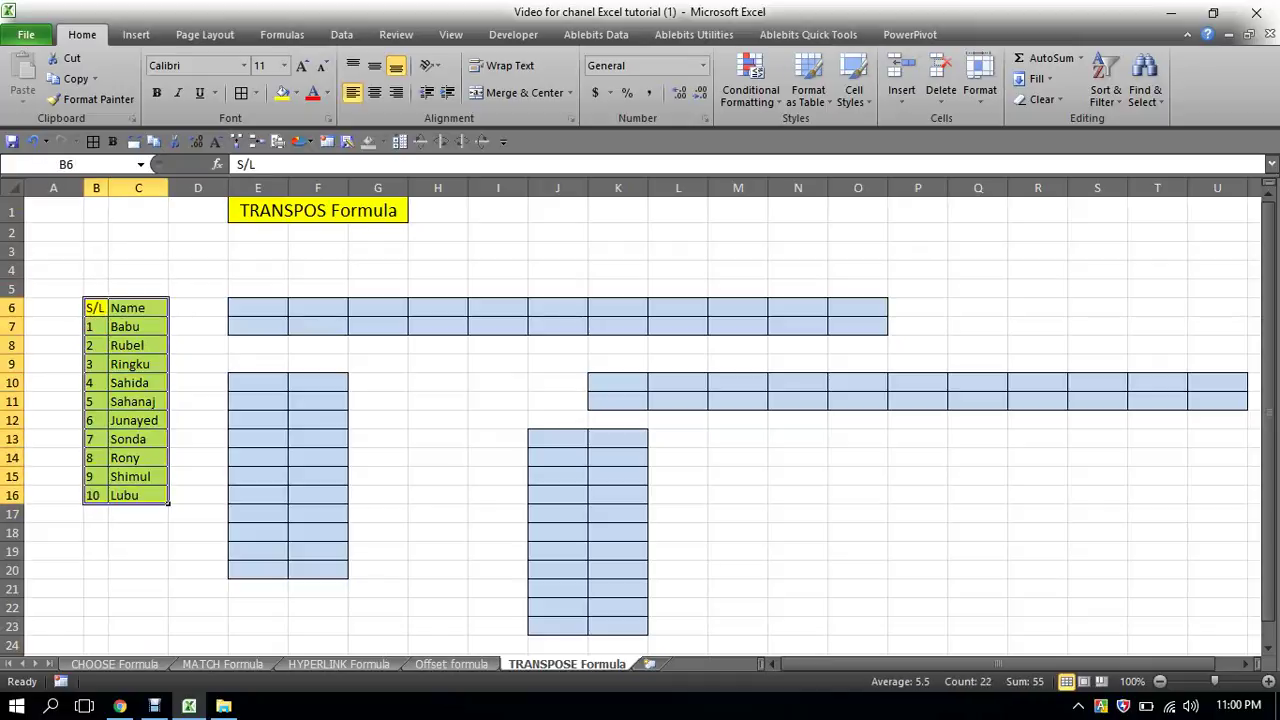
pyautogui.moveTo(240, 315); pyautogui.dragTo(888, 335)
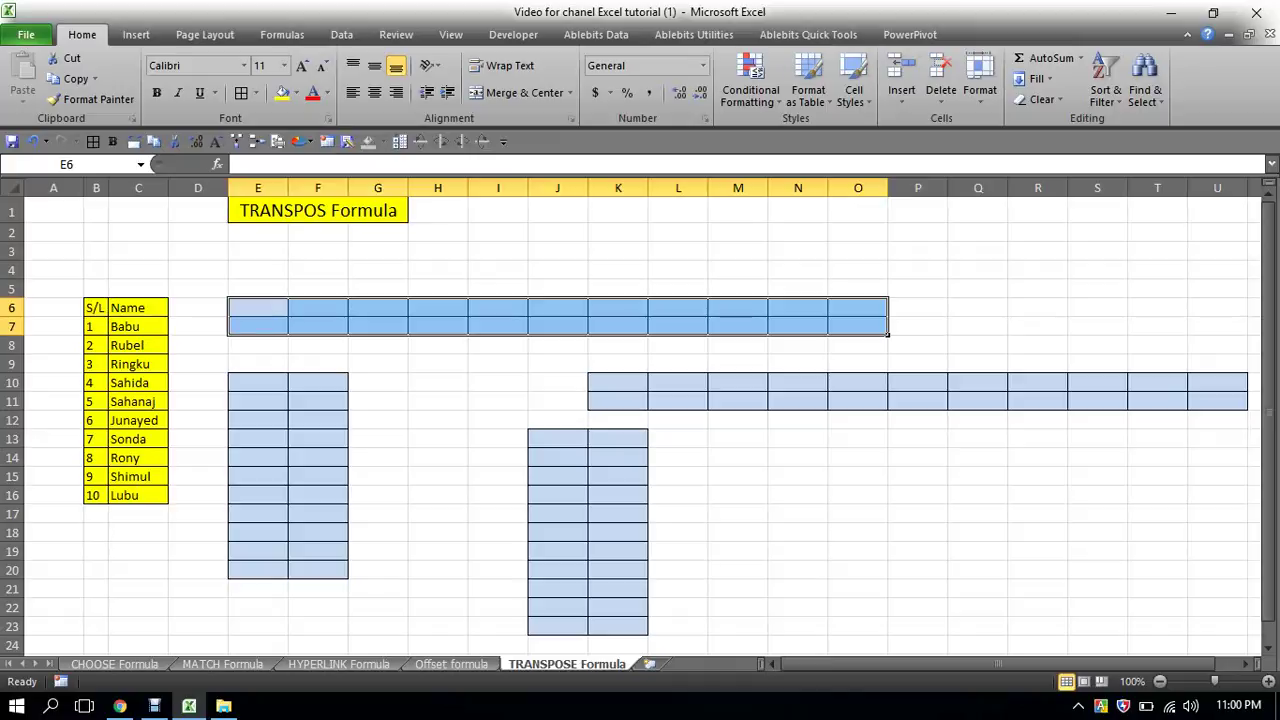
# - Array-enter =TRANSPOSE(B6:C16) across the blue grid E6:O7 to lay the list out horizontally
pyautogui.click(437, 476)
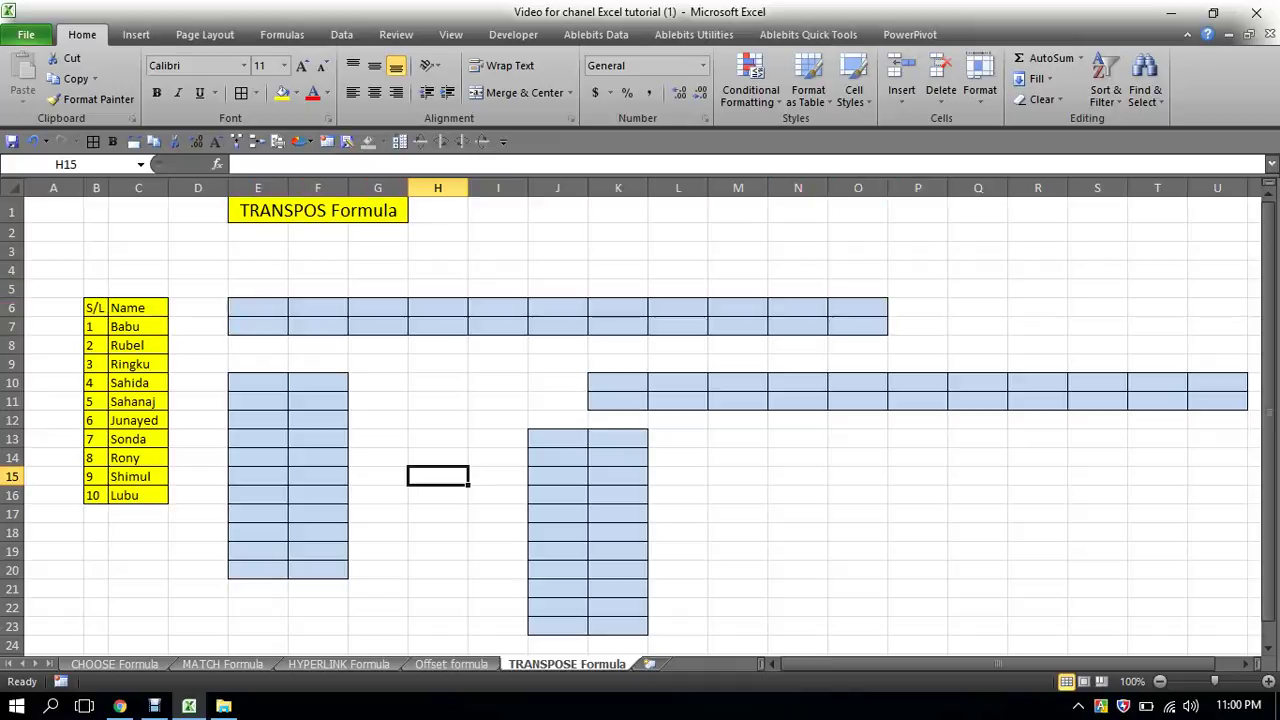
pyautogui.moveTo(257, 307)
pyautogui.mouseDown()
pyautogui.moveTo(498, 326)
pyautogui.moveTo(858, 326)
pyautogui.mouseUp()
pyautogui.click(498, 420)
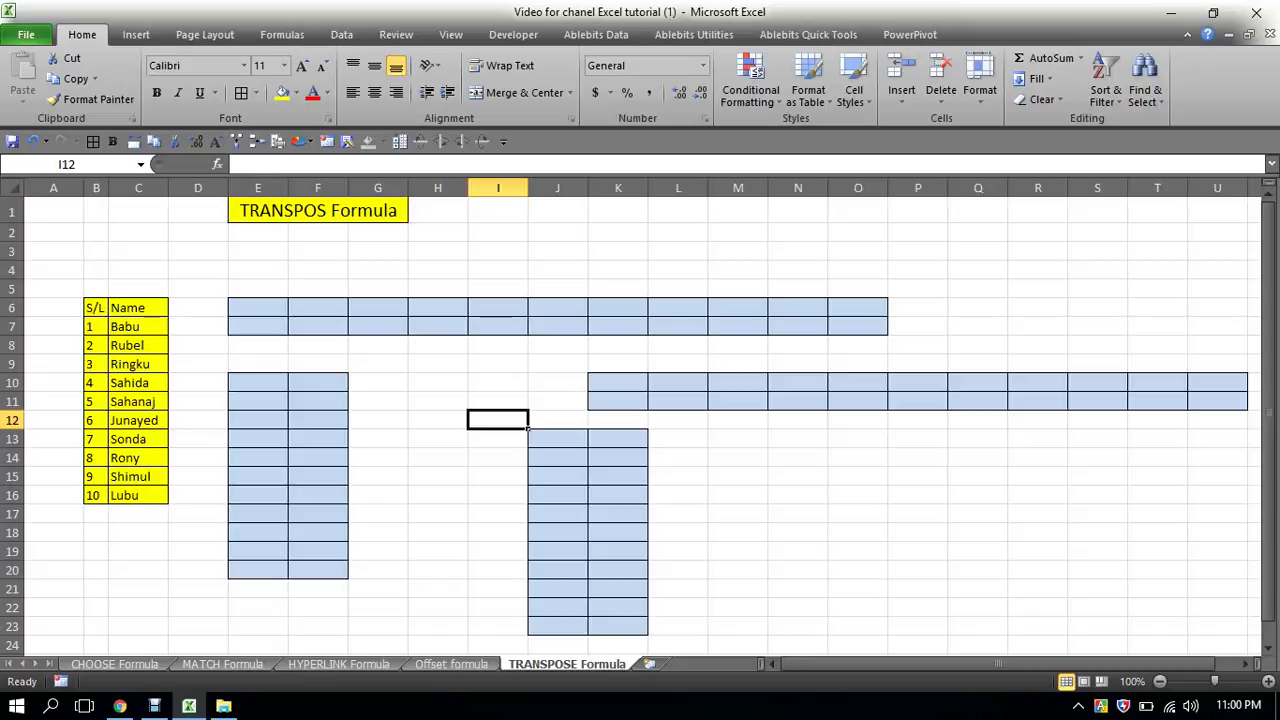
pyautogui.moveTo(95, 307)
pyautogui.mouseDown()
pyautogui.moveTo(140, 364)
pyautogui.moveTo(140, 495)
pyautogui.mouseUp()
pyautogui.moveTo(257, 307)
pyautogui.mouseDown()
pyautogui.moveTo(380, 326)
pyautogui.moveTo(858, 326)
pyautogui.mouseUp()
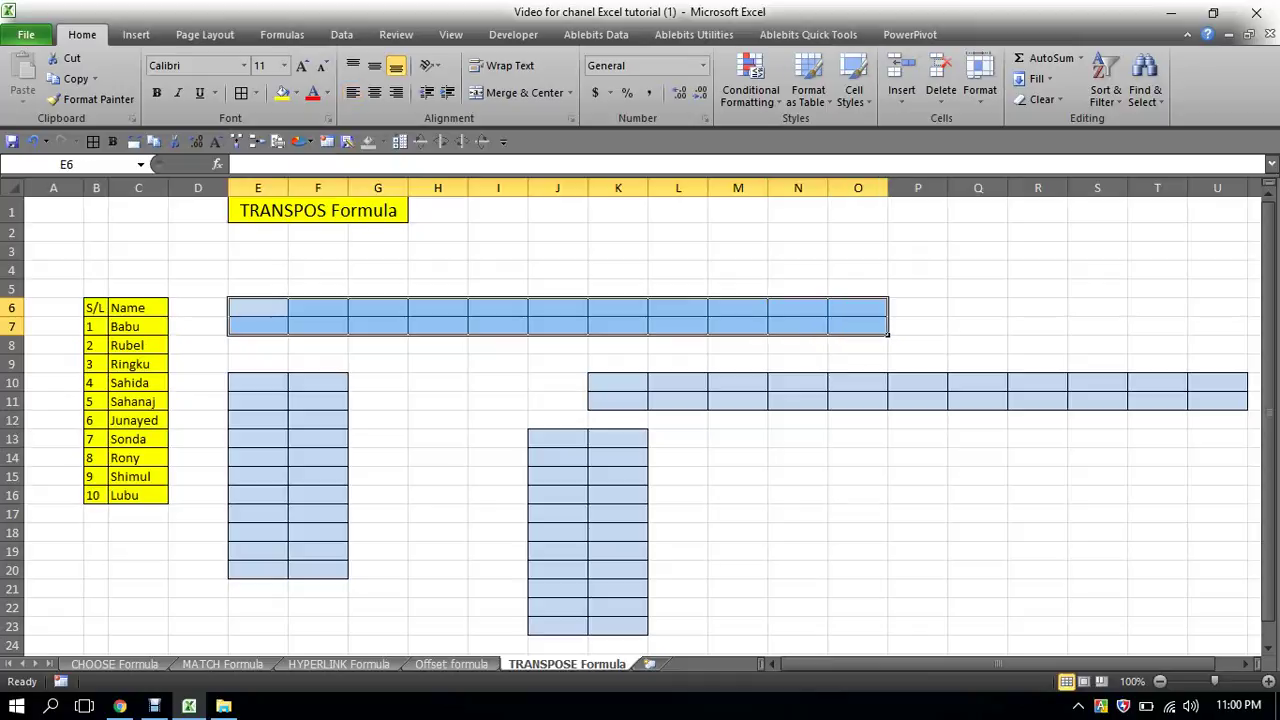
pyautogui.write('=')
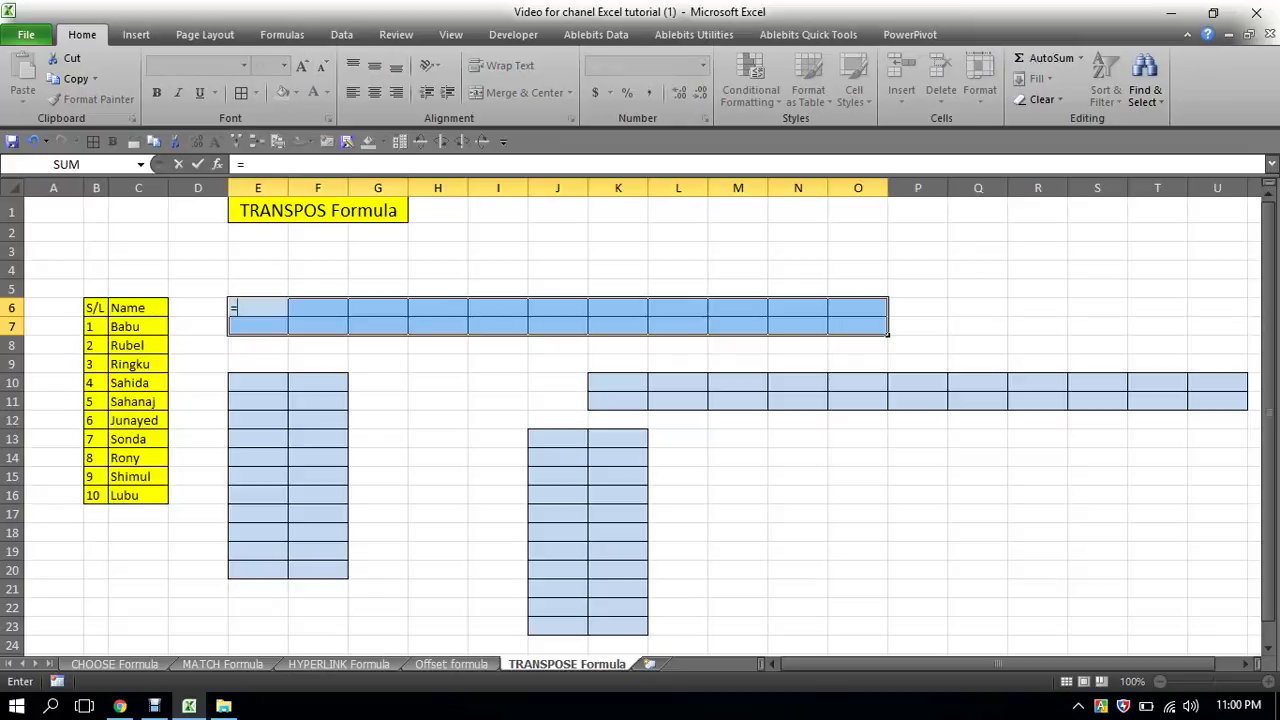
pyautogui.write('tra')
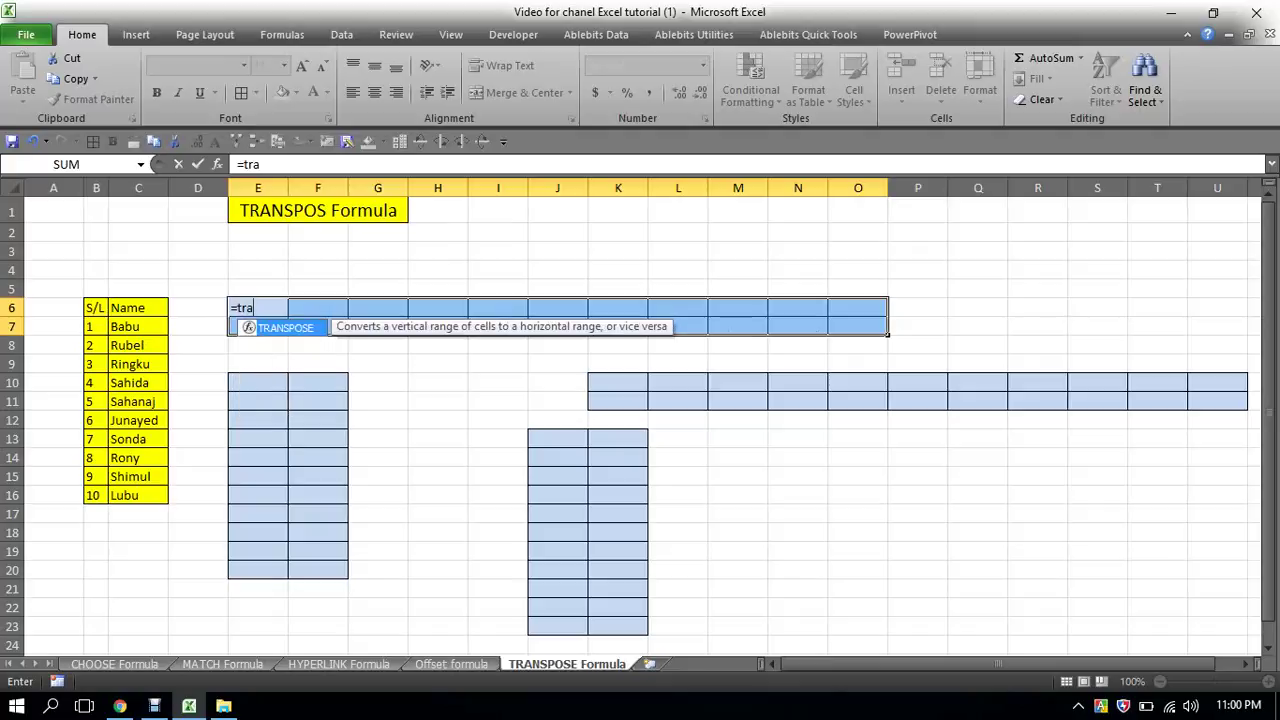
pyautogui.press('Tab')
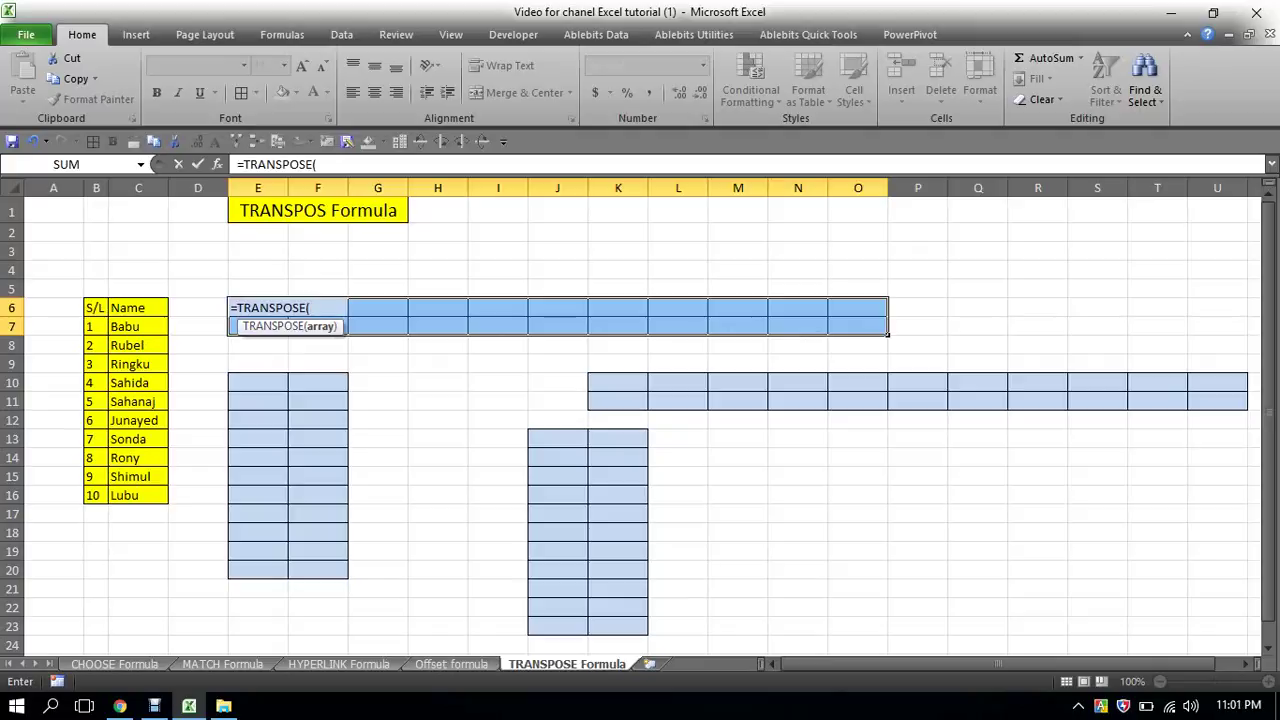
pyautogui.moveTo(95, 308); pyautogui.dragTo(160, 500)
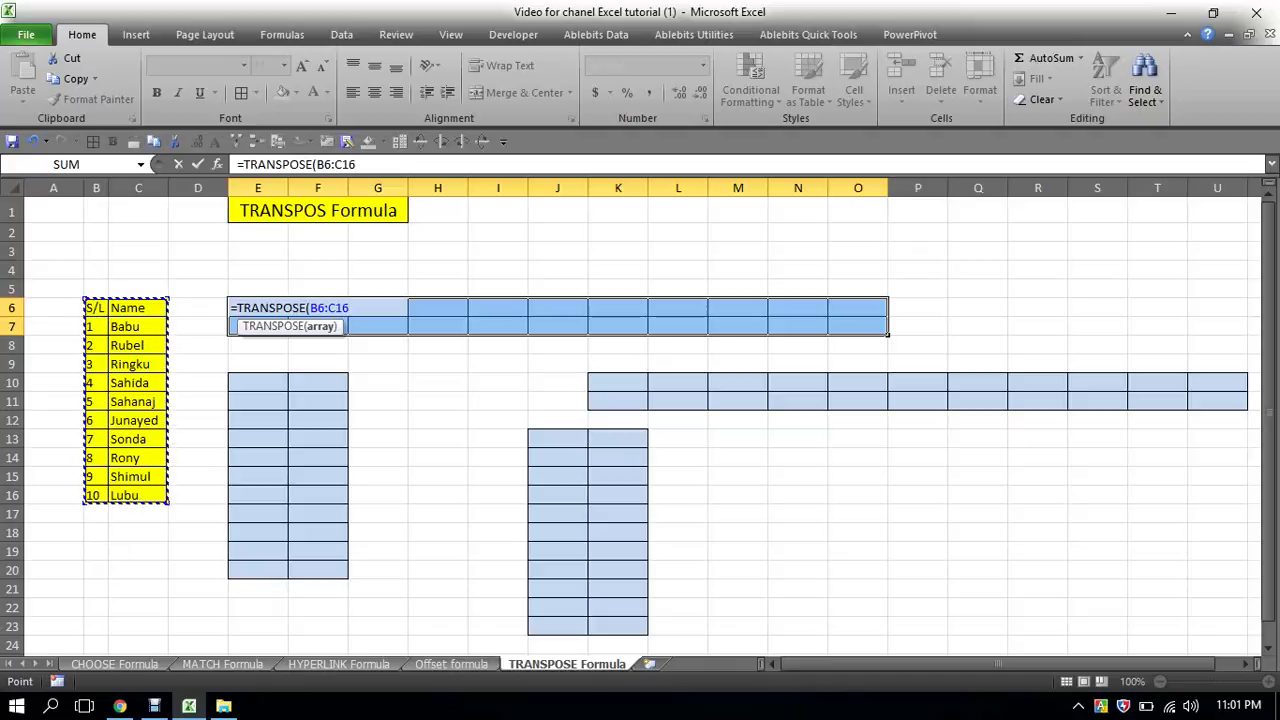
pyautogui.write(')')
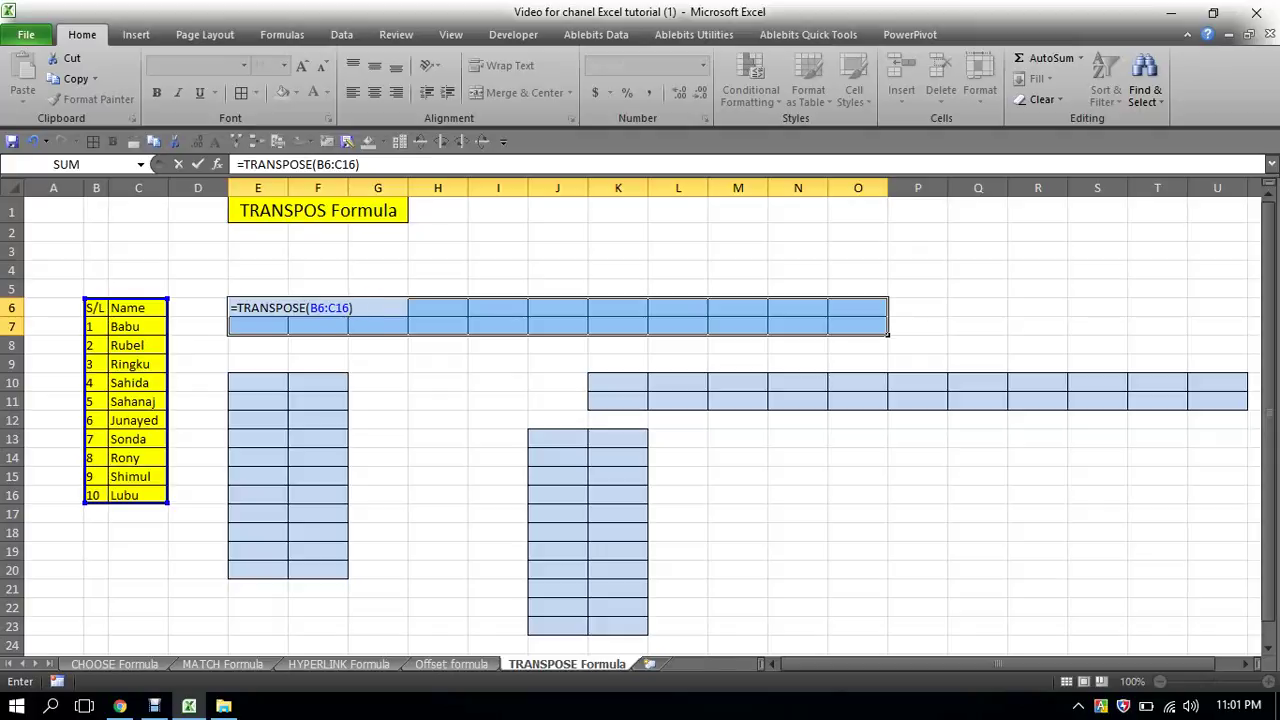
pyautogui.hotkey('ctrl', 'shift', 'Return')
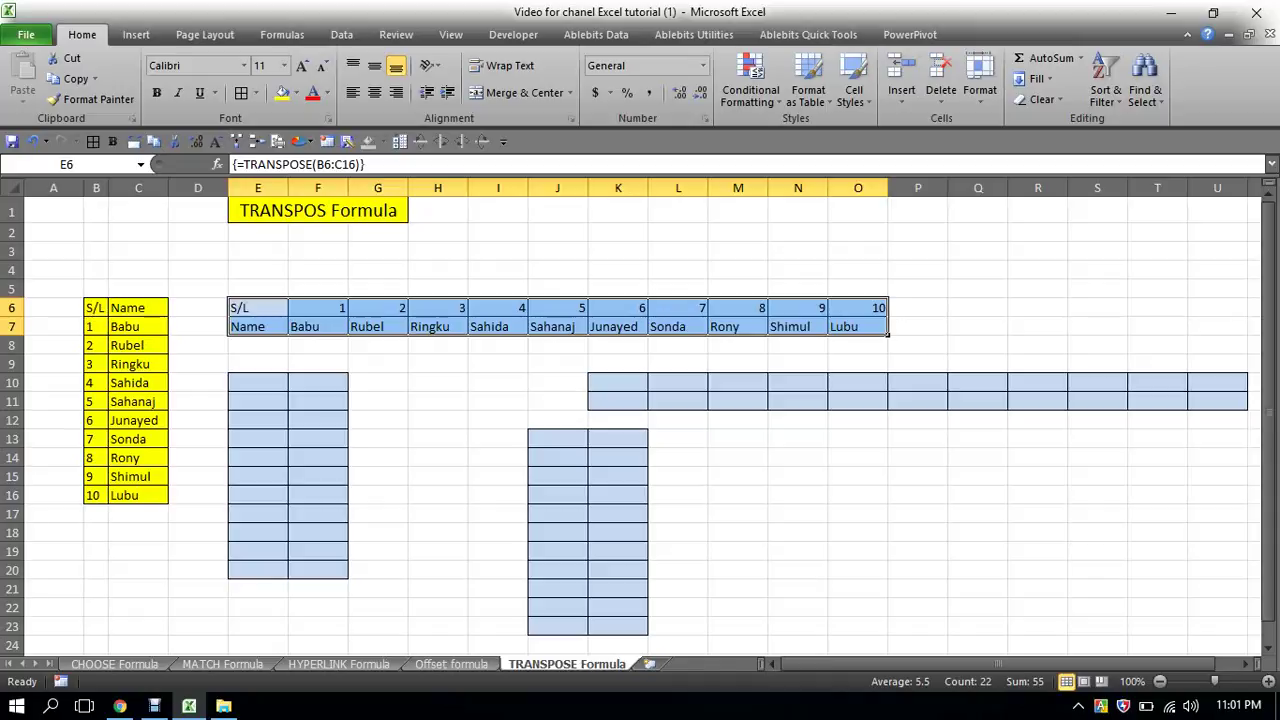
# - Array-enter =TRANSPOSE(E6:O7) into E10:F20 to flip the grid back into a vertical list
pyautogui.moveTo(96, 188); pyautogui.dragTo(138, 188)
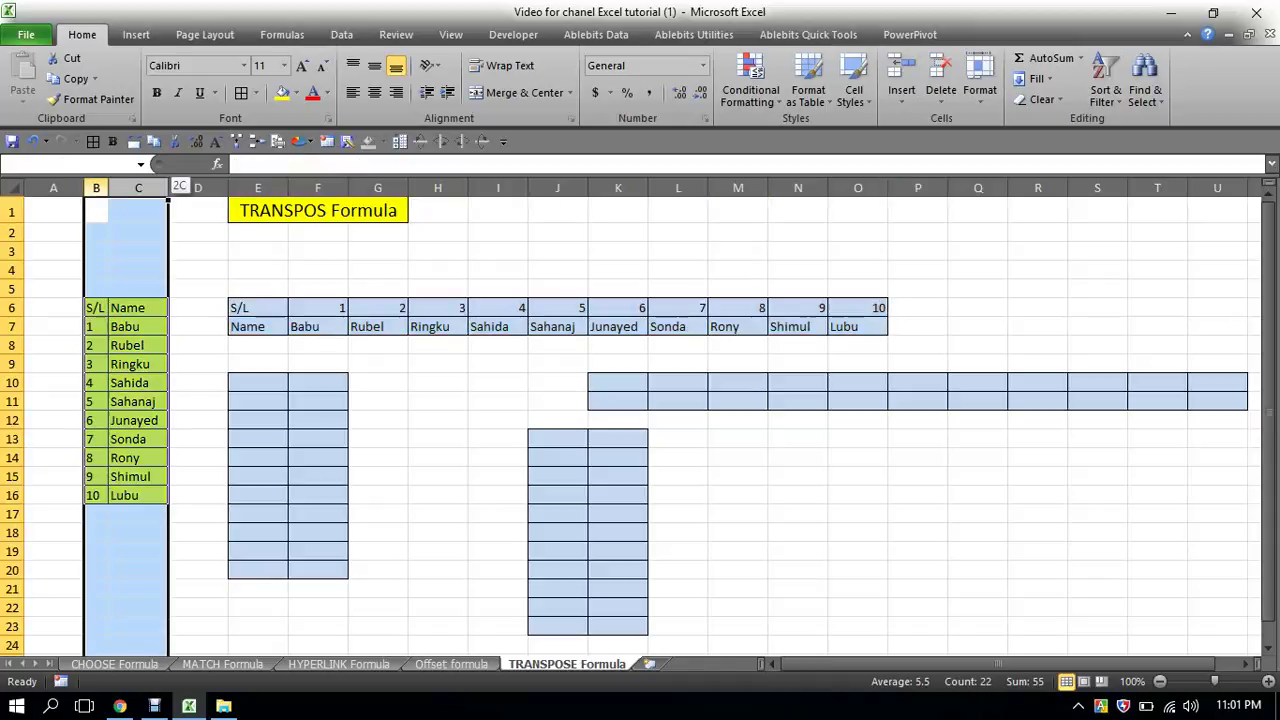
pyautogui.moveTo(245, 310); pyautogui.dragTo(880, 330)
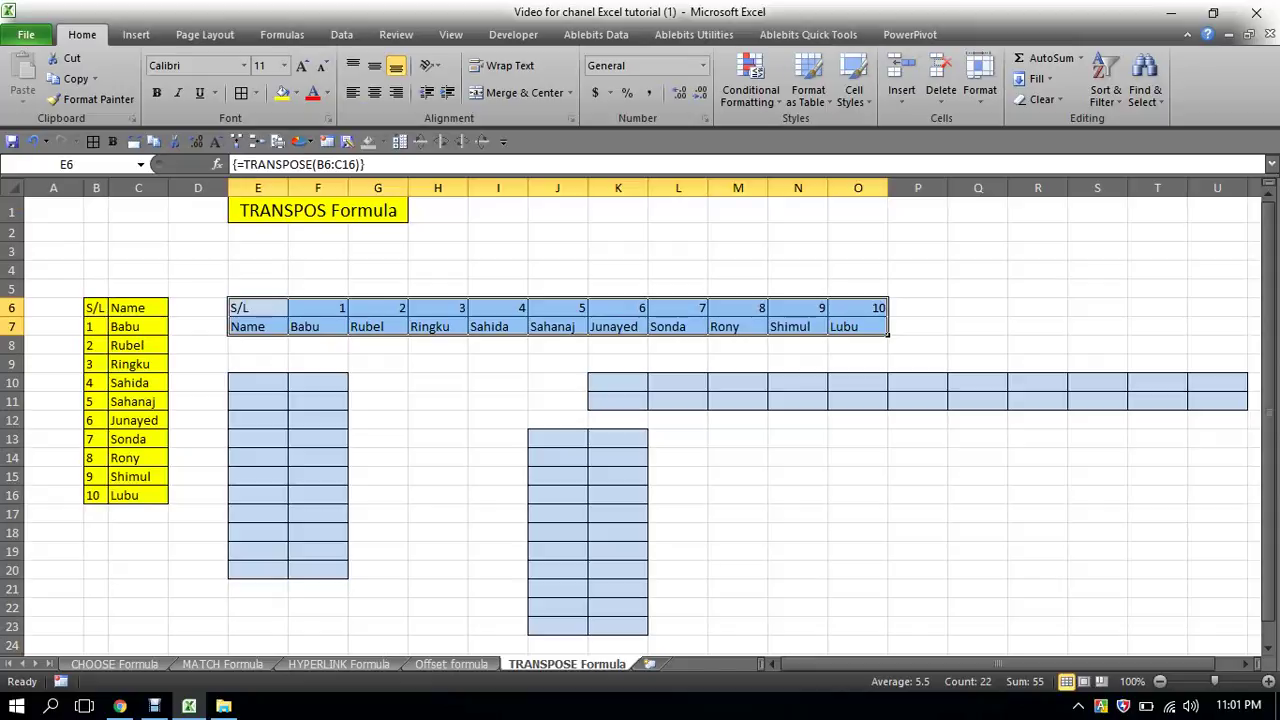
pyautogui.moveTo(257, 383); pyautogui.dragTo(318, 570)
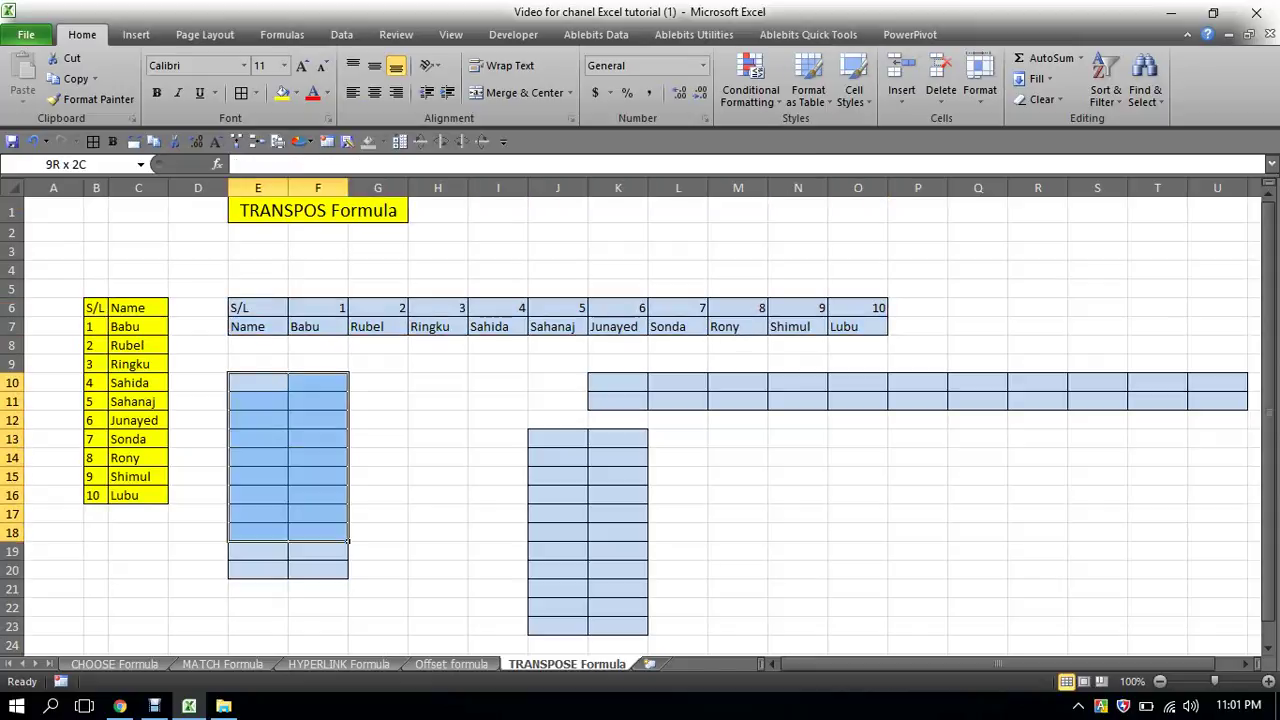
pyautogui.write('=')
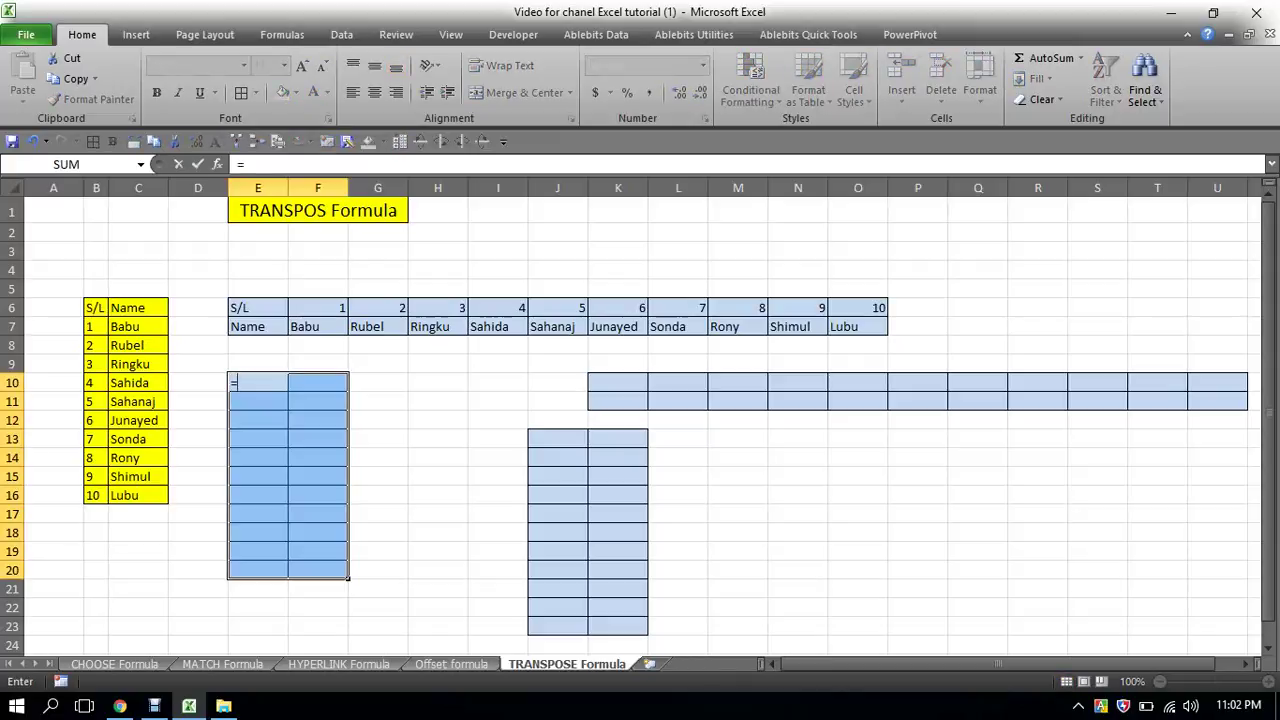
pyautogui.write('tra')
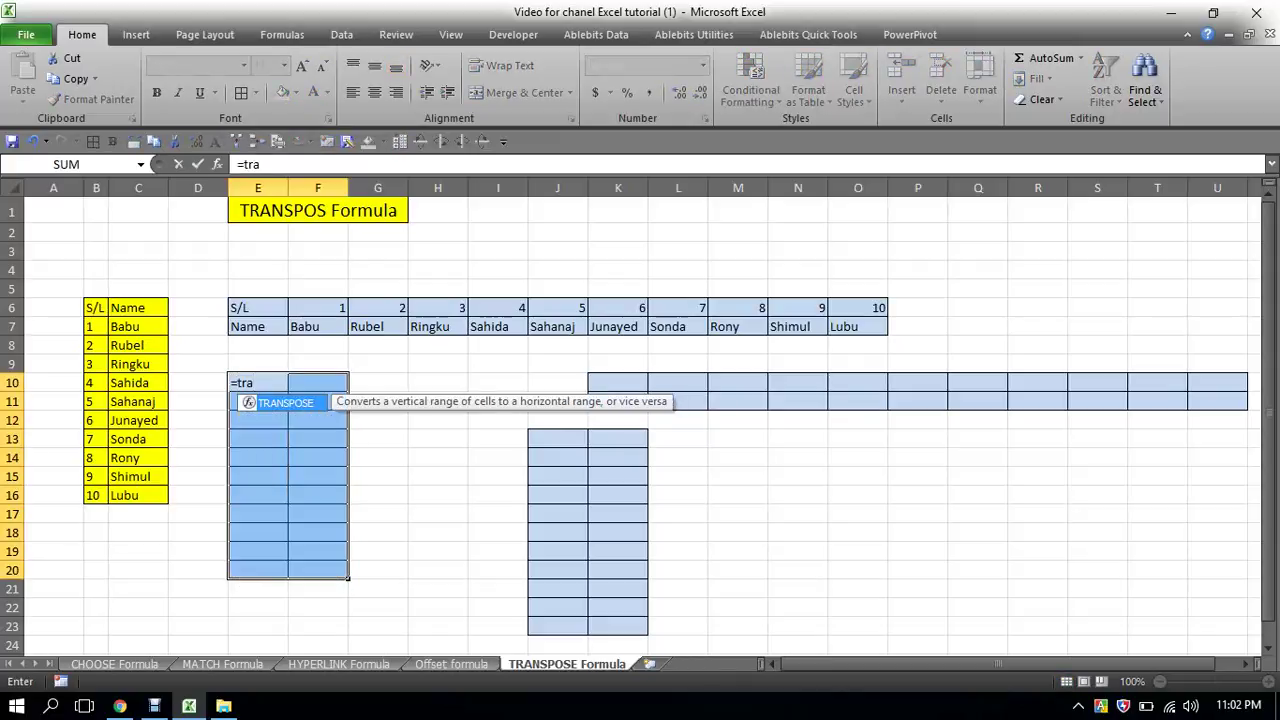
pyautogui.press('Tab')
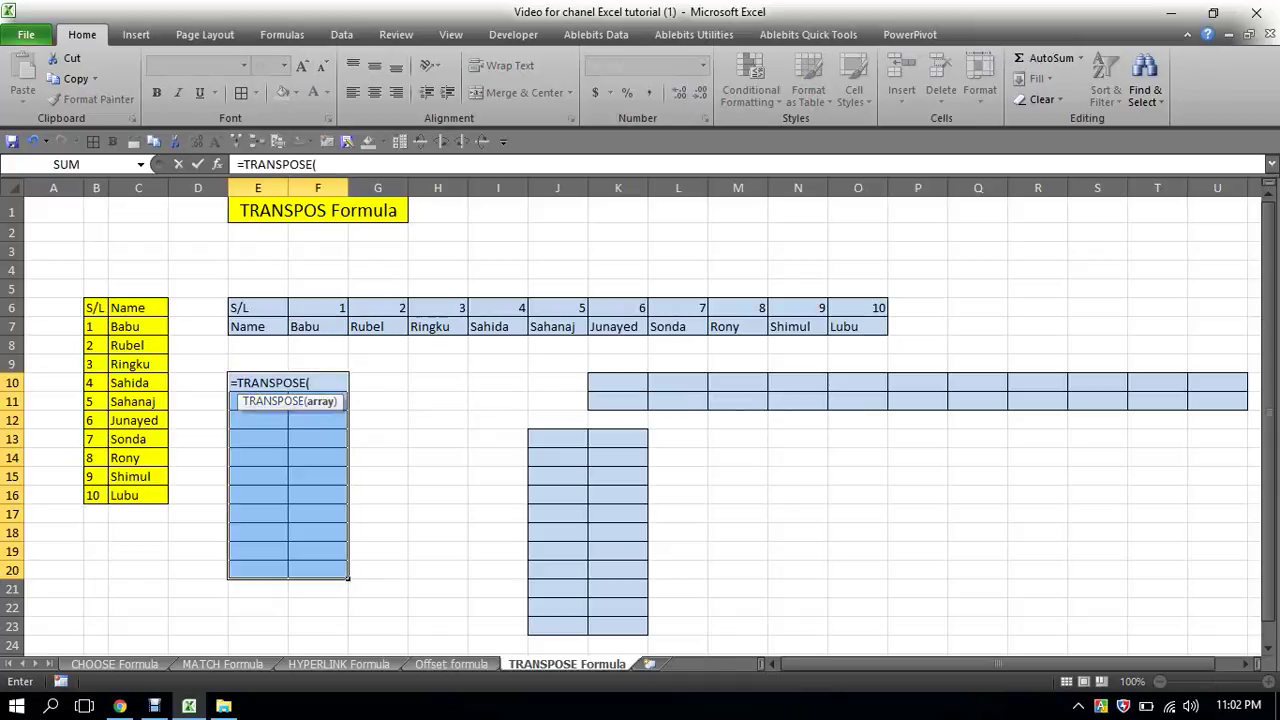
pyautogui.moveTo(240, 310); pyautogui.dragTo(886, 330)
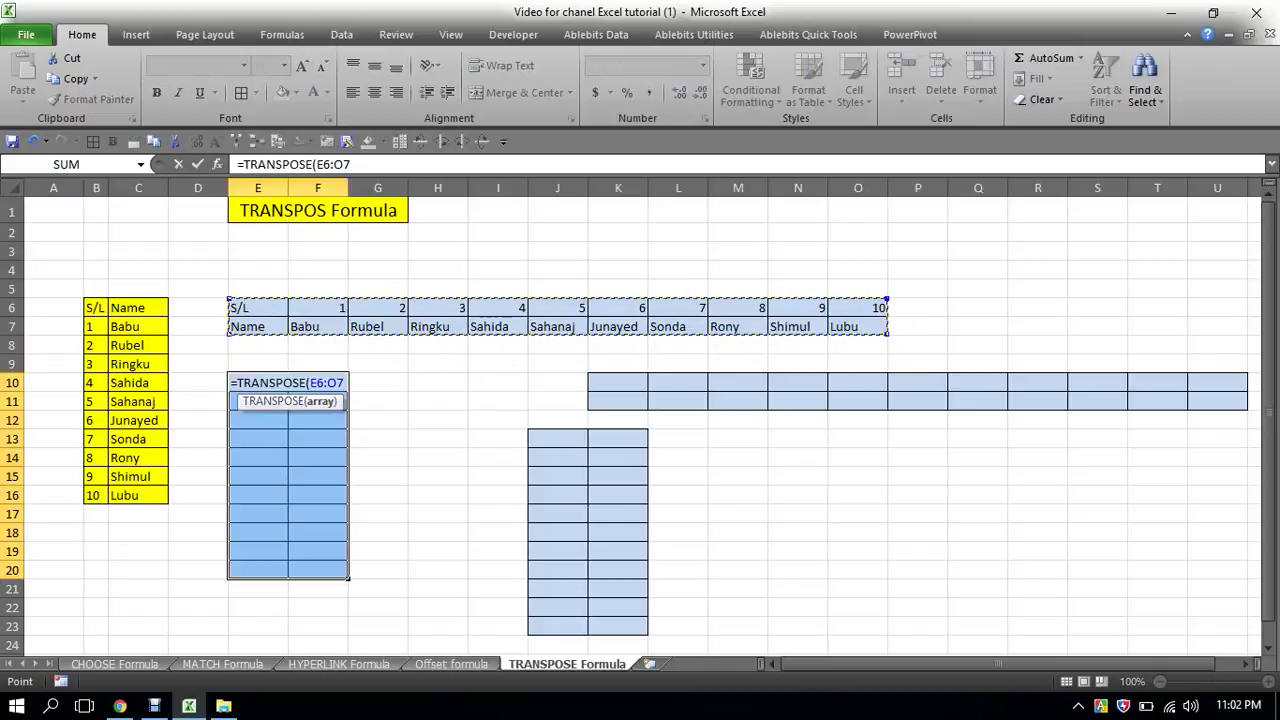
pyautogui.write(')')
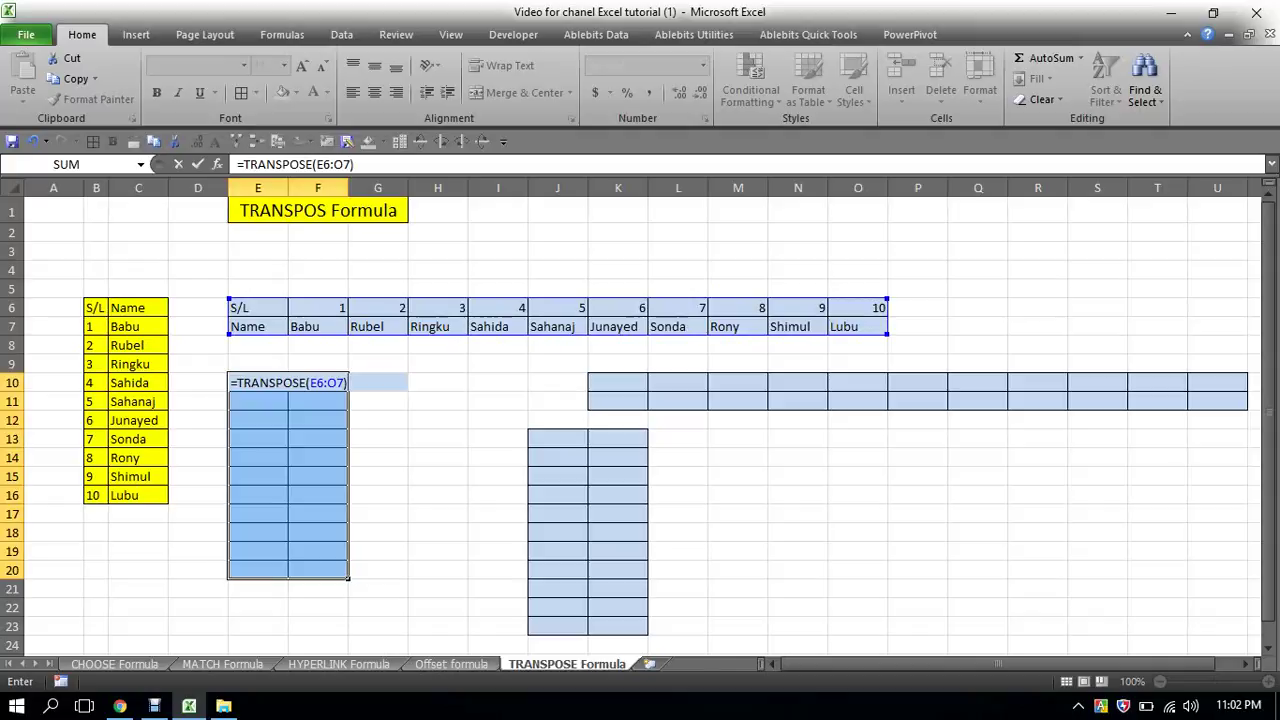
pyautogui.hotkey('ctrl', 'shift', 'Return')
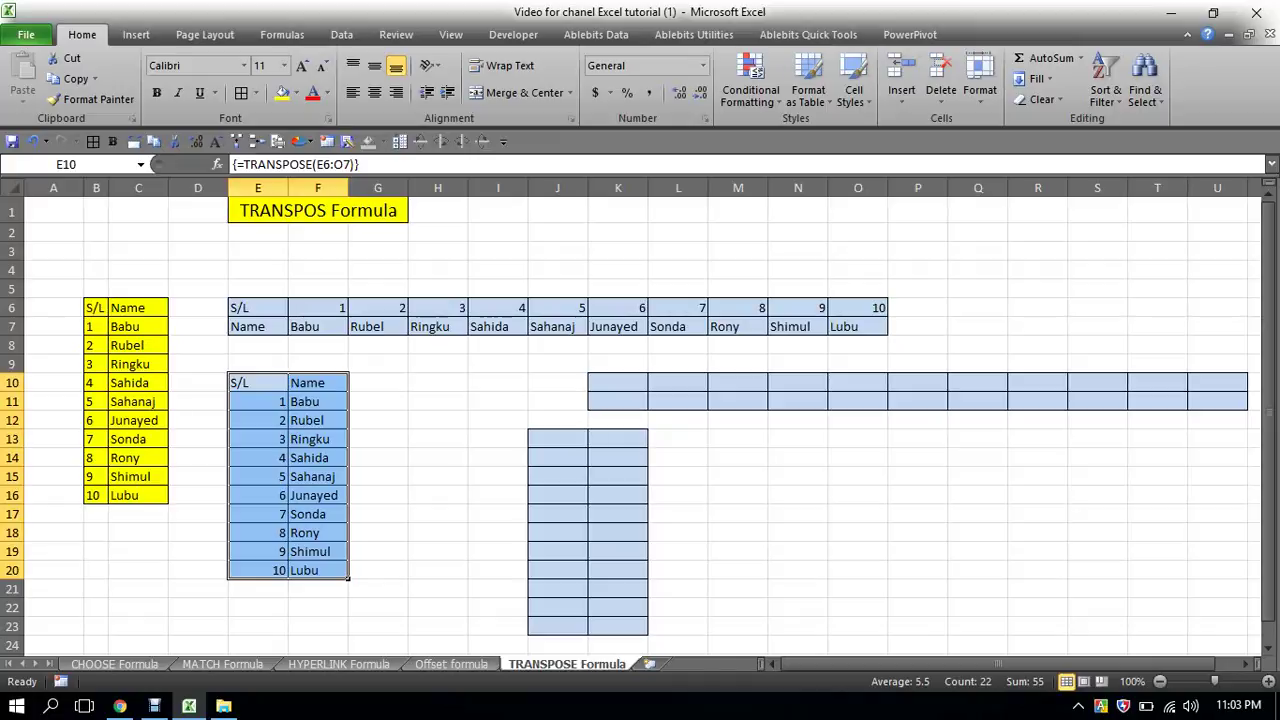
pyautogui.click(378, 457)
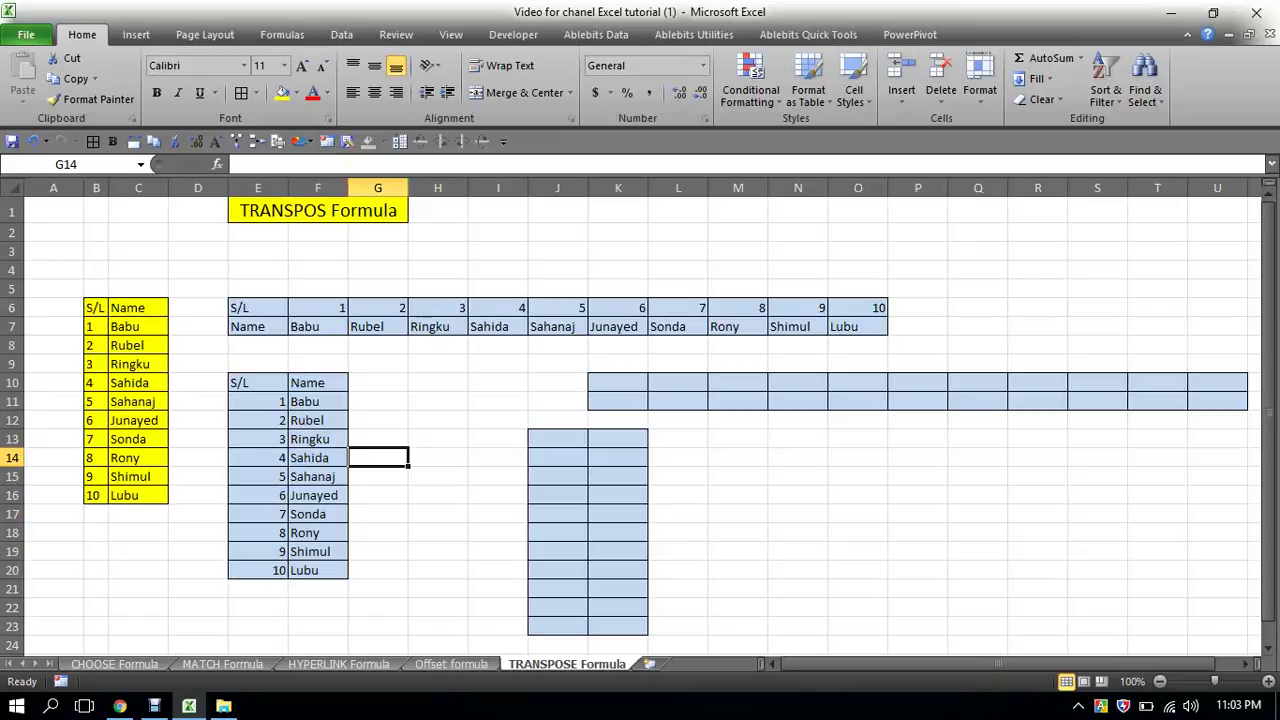
pyautogui.click(378, 382)
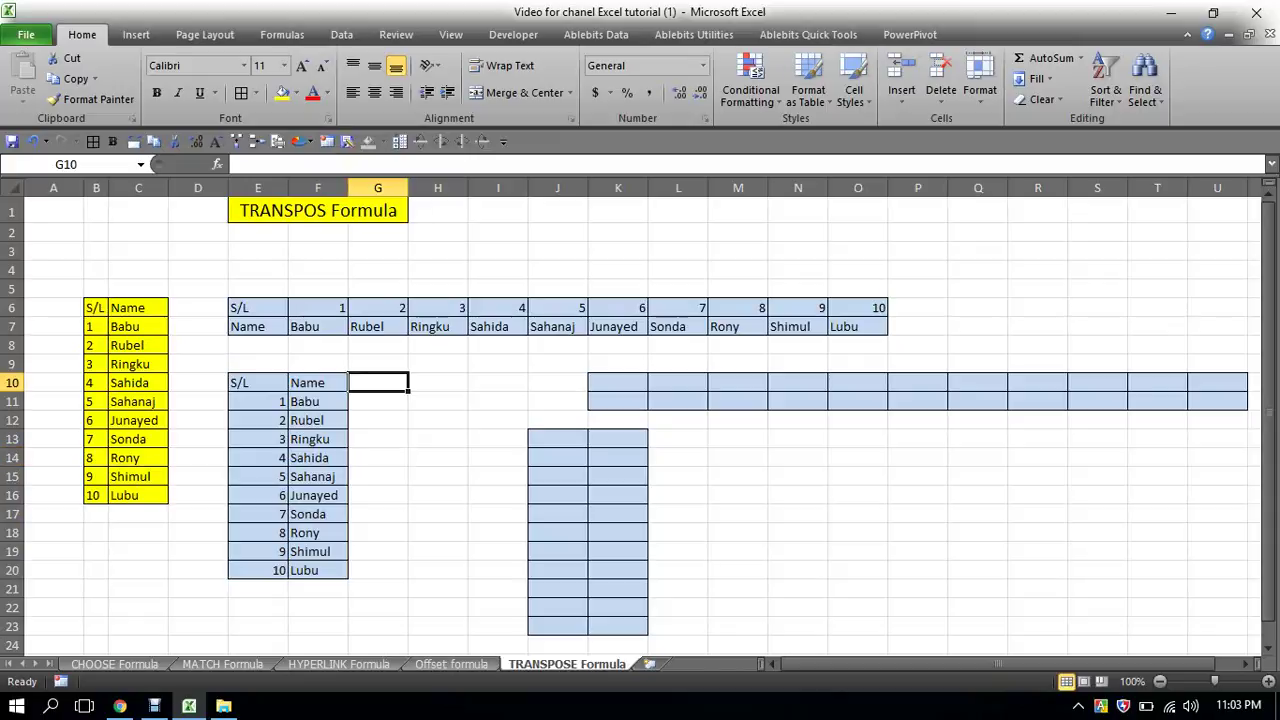
pyautogui.click(498, 364)
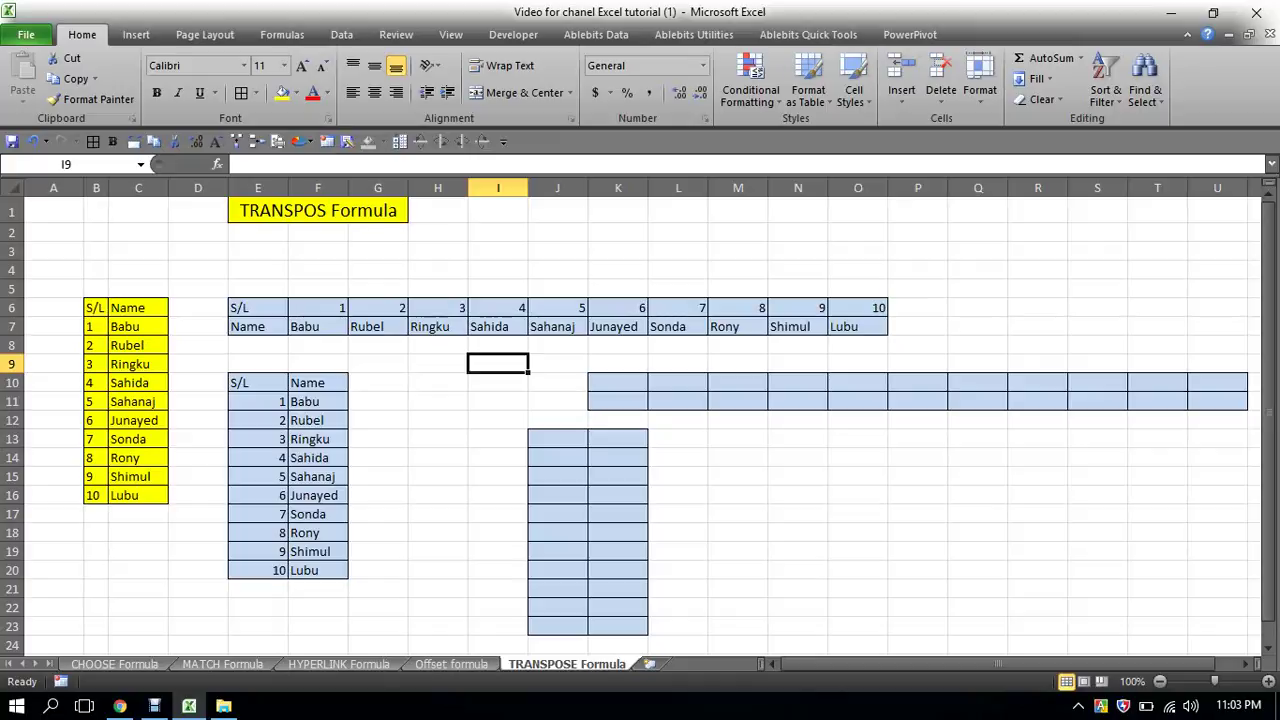
pyautogui.moveTo(258, 382)
pyautogui.mouseDown()
pyautogui.moveTo(318, 458)
pyautogui.moveTo(318, 570)
pyautogui.mouseUp()
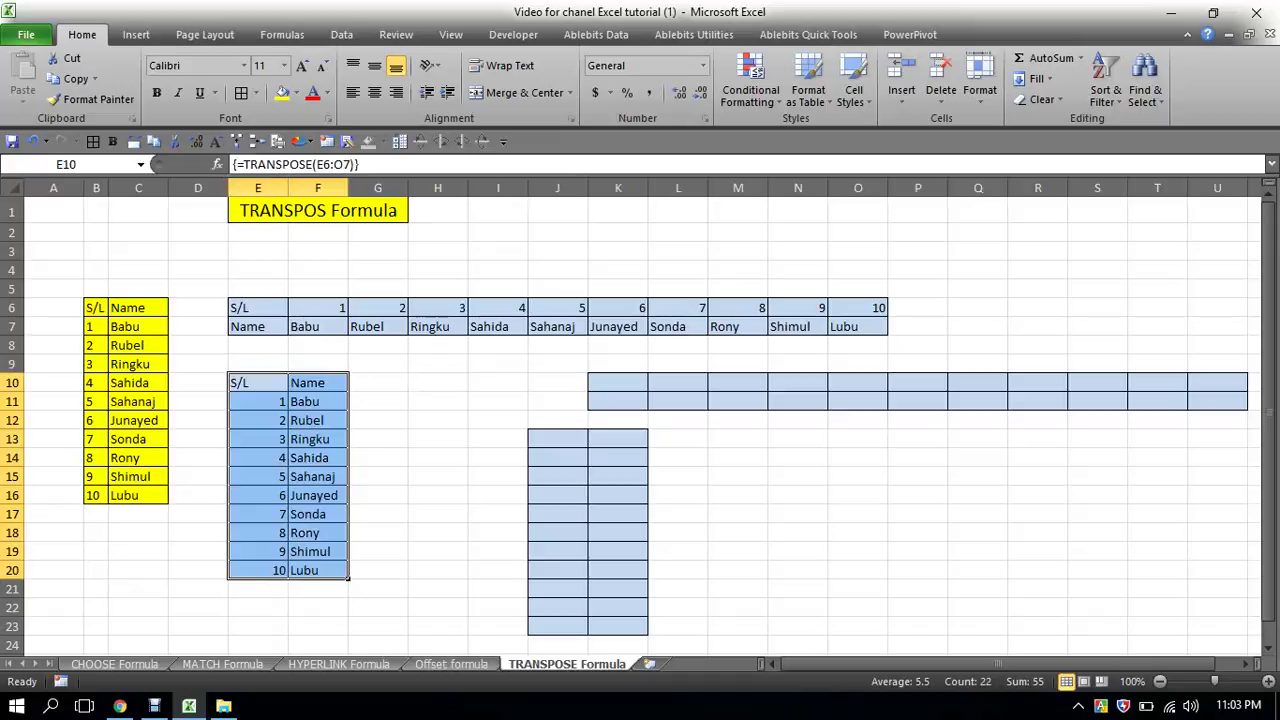
pyautogui.rightClick(256, 388)
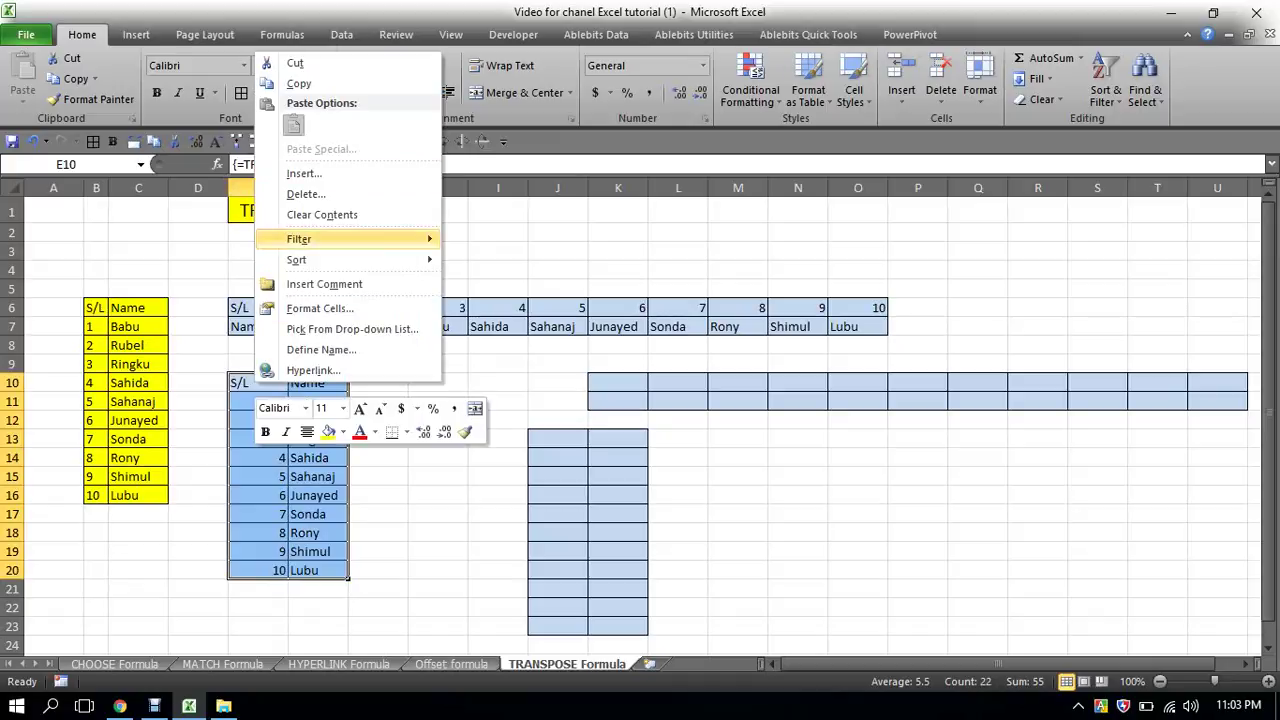
pyautogui.press('Escape')
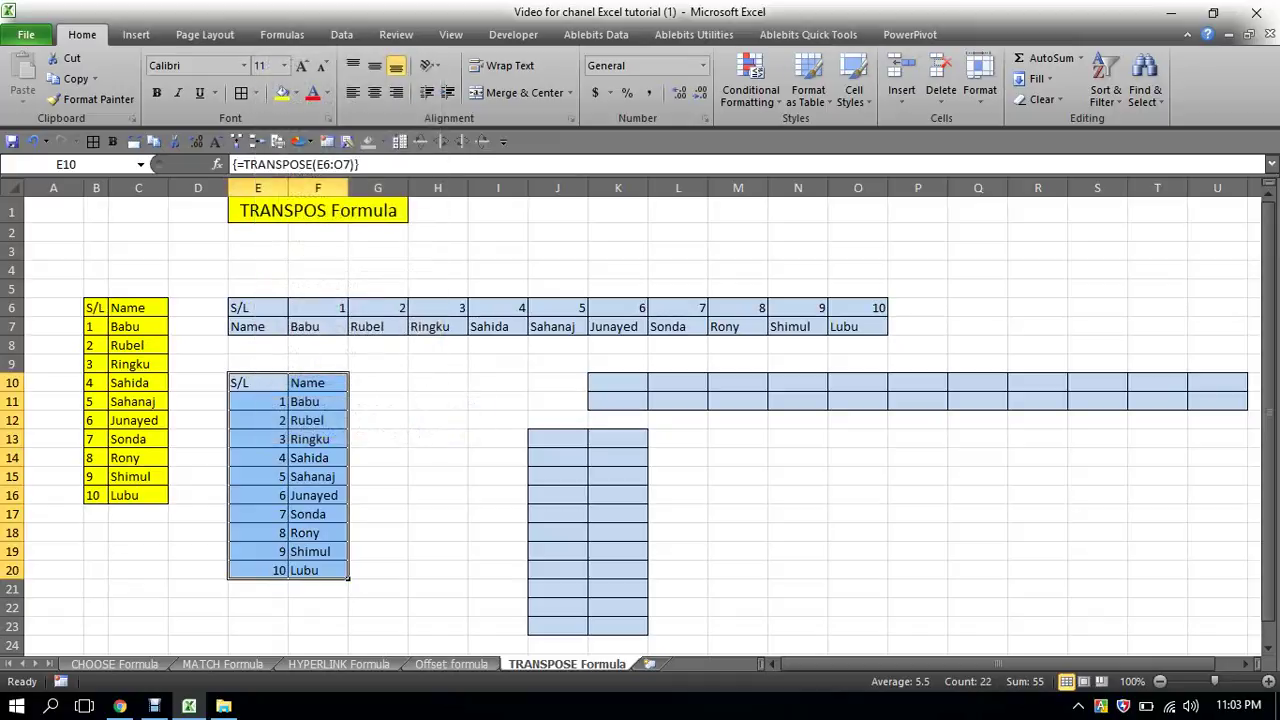
pyautogui.hotkey('ctrl', 'c')
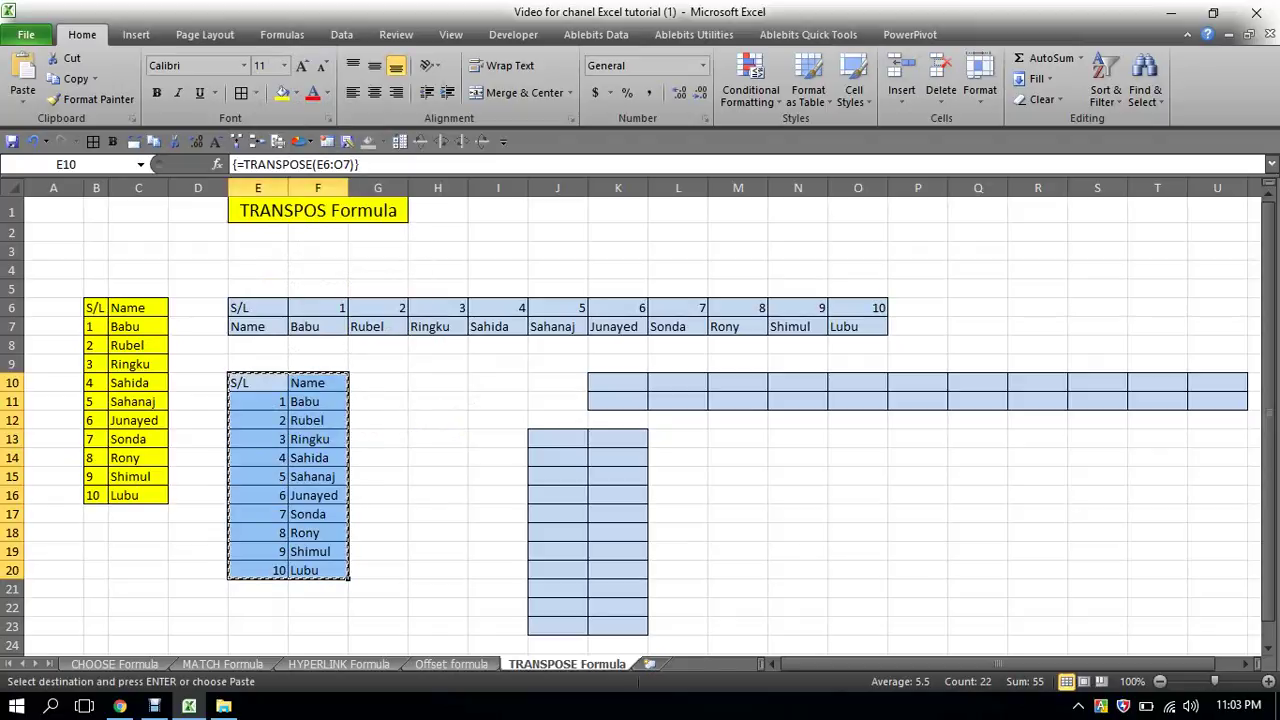
pyautogui.click(620, 386)
pyautogui.rightClick(620, 386)
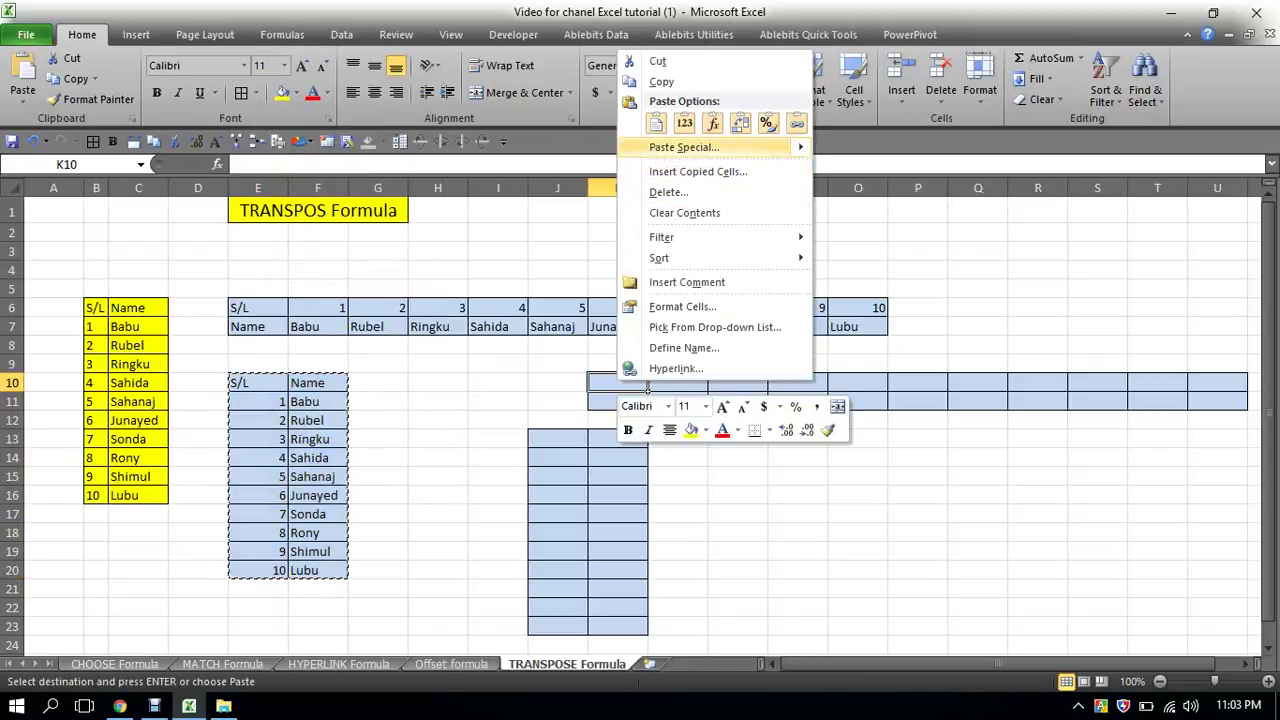
pyautogui.press('Return')
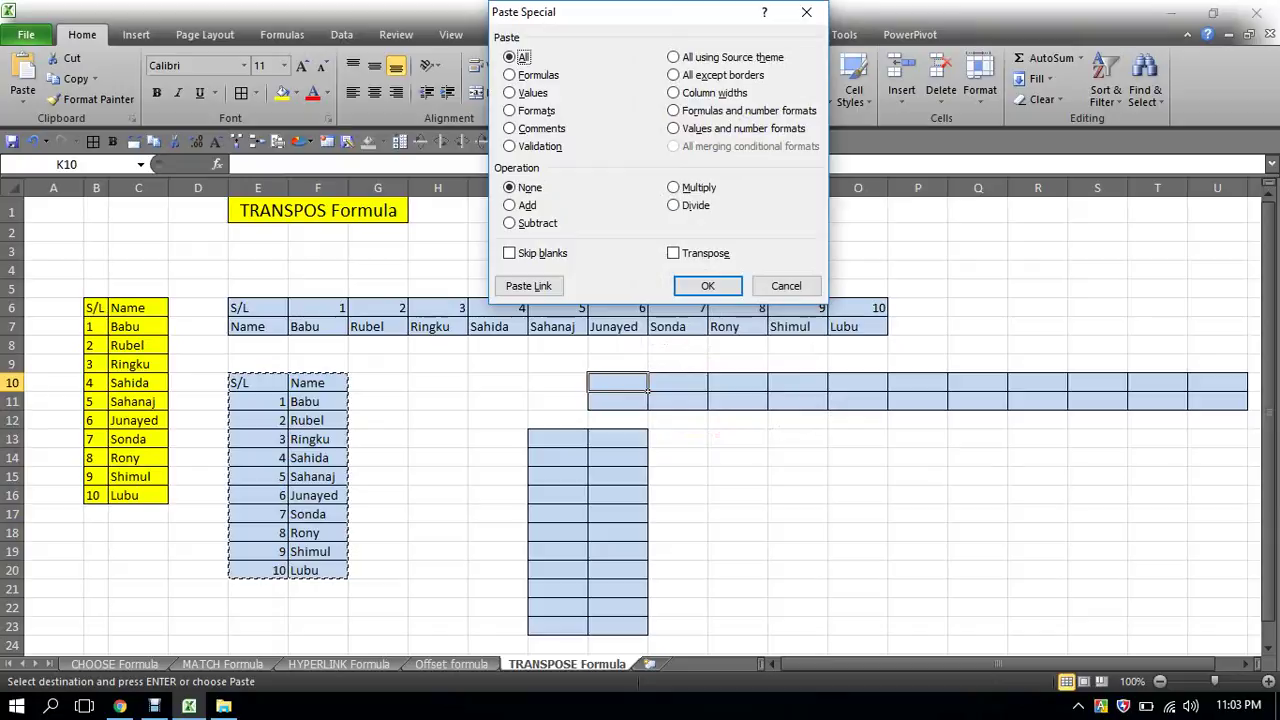
pyautogui.click(673, 253)
pyautogui.click(707, 286)
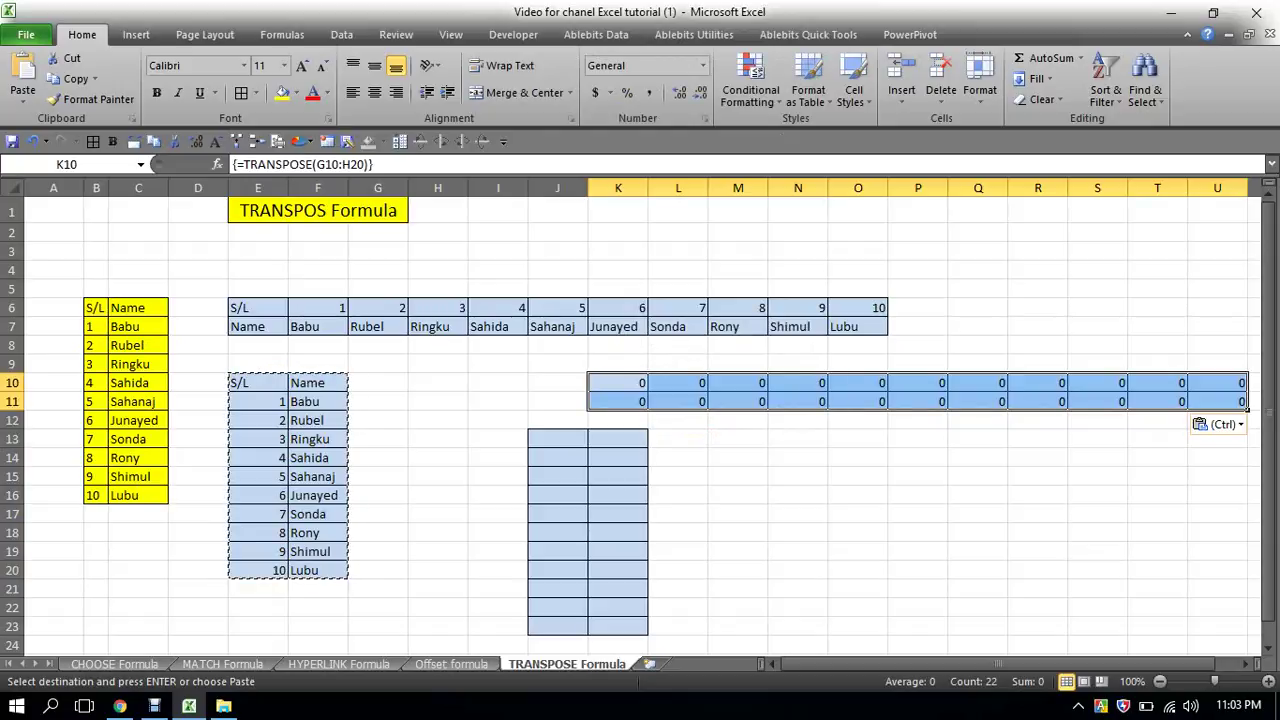
pyautogui.press('Escape')
pyautogui.press('Delete')
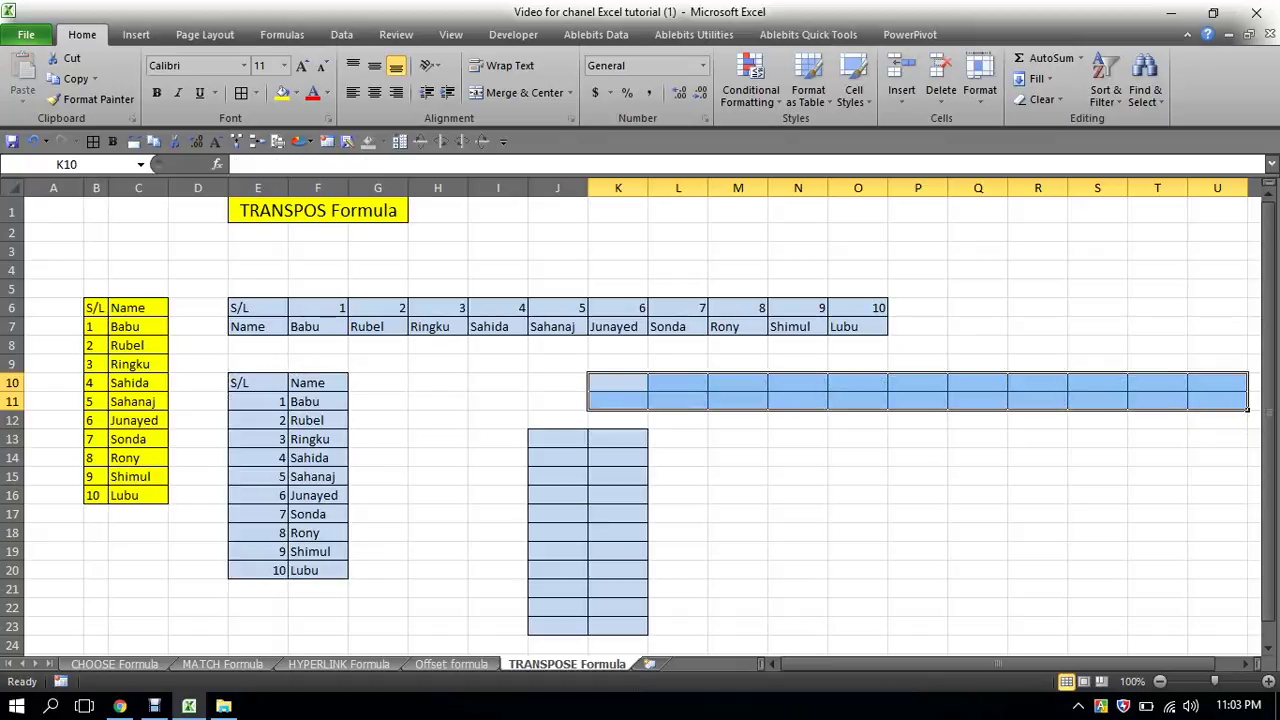
pyautogui.click(498, 420)
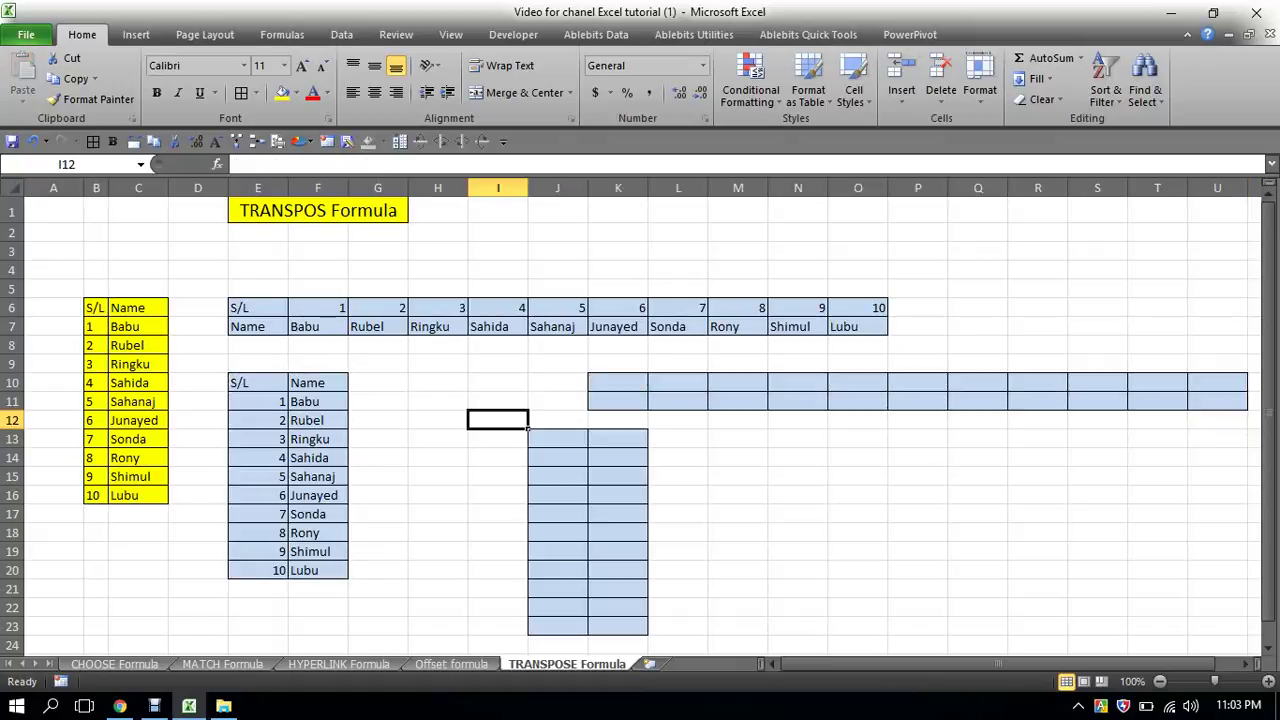
# - Copy the vertical list E10:F20 and give cell K10 a yellow fill
pyautogui.moveTo(258, 382); pyautogui.dragTo(349, 578)
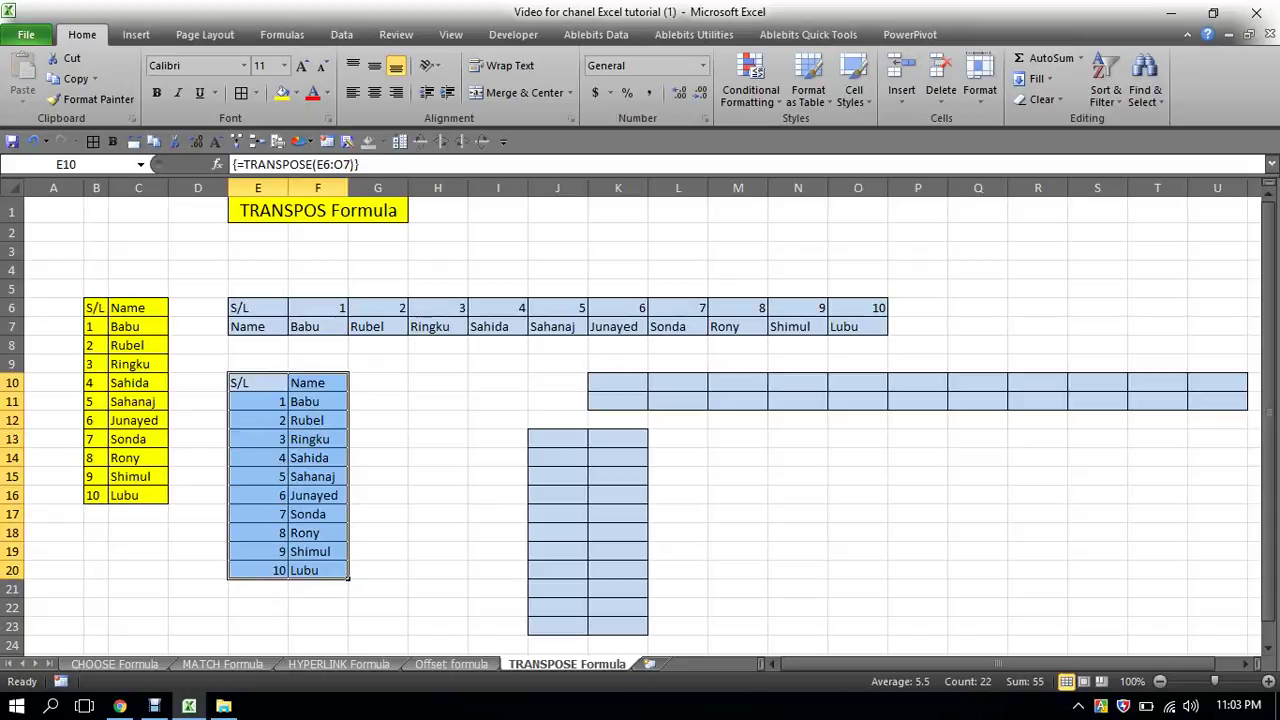
pyautogui.rightClick(297, 388)
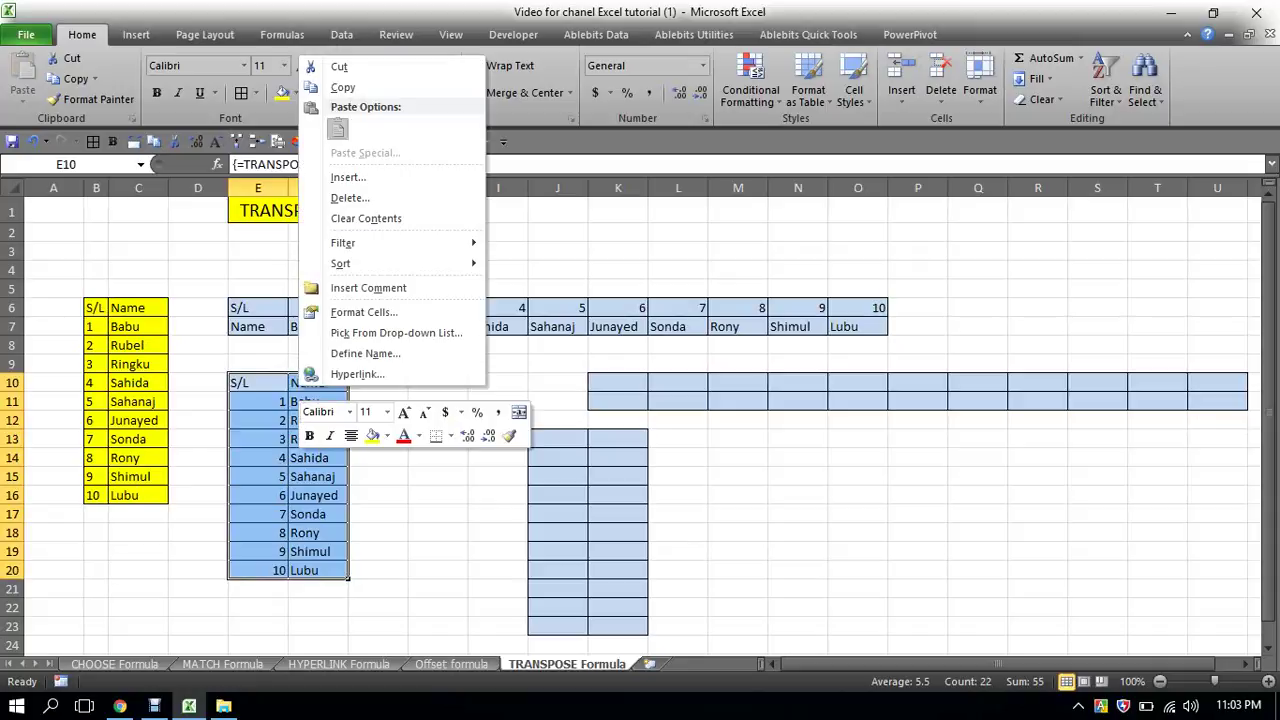
pyautogui.press('c')
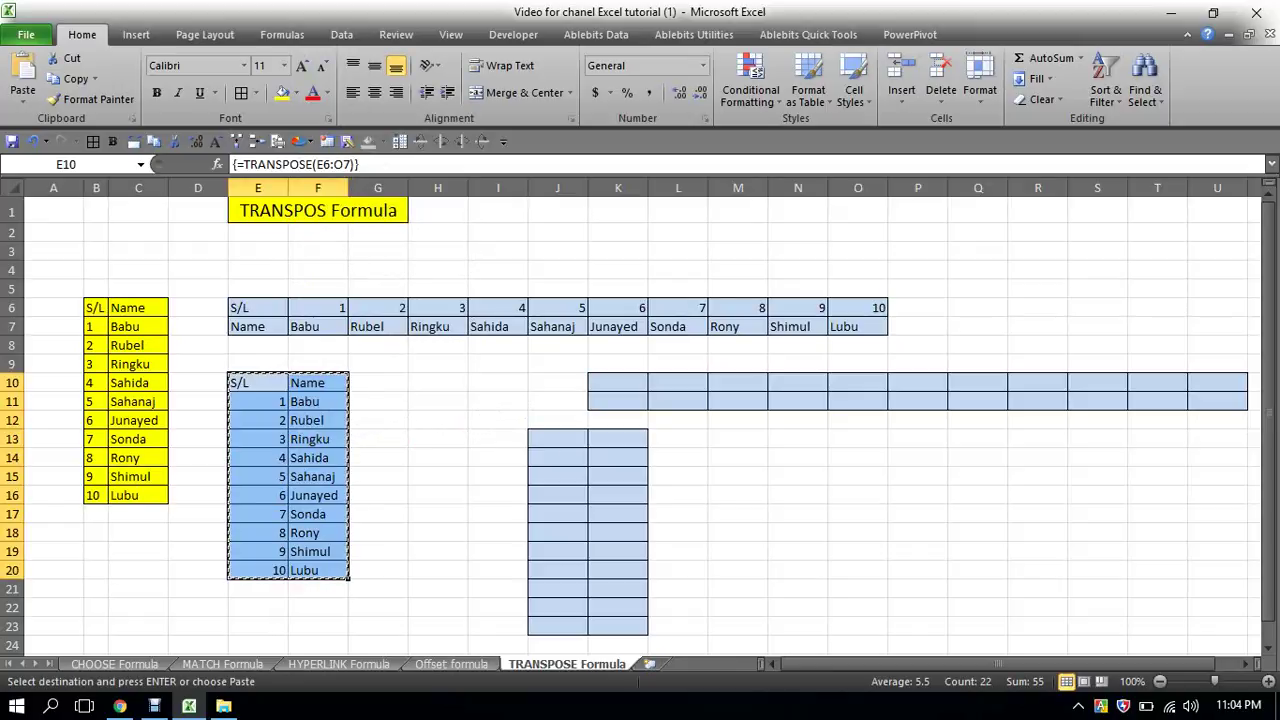
pyautogui.click(645, 389)
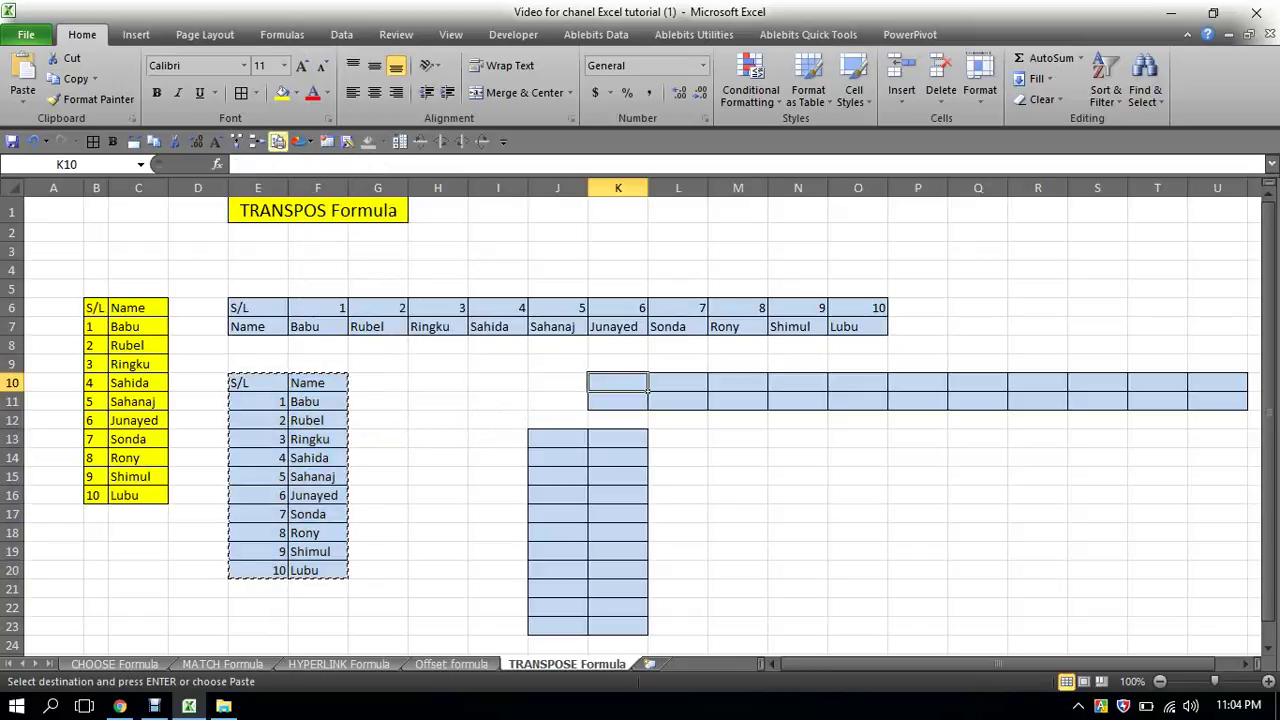
pyautogui.click(283, 92)
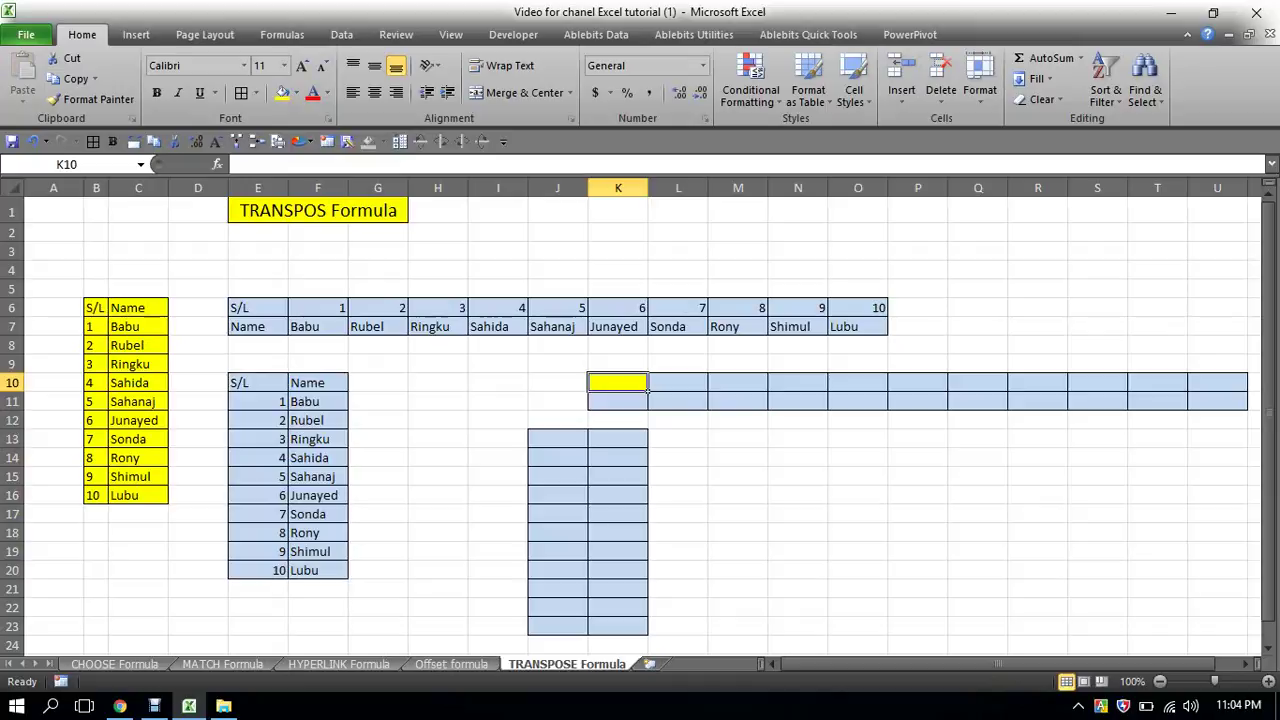
# - Copy the vertical S/L–Name list again with Ctrl+C, ready to paste at K10
pyautogui.rightClick(646, 391)
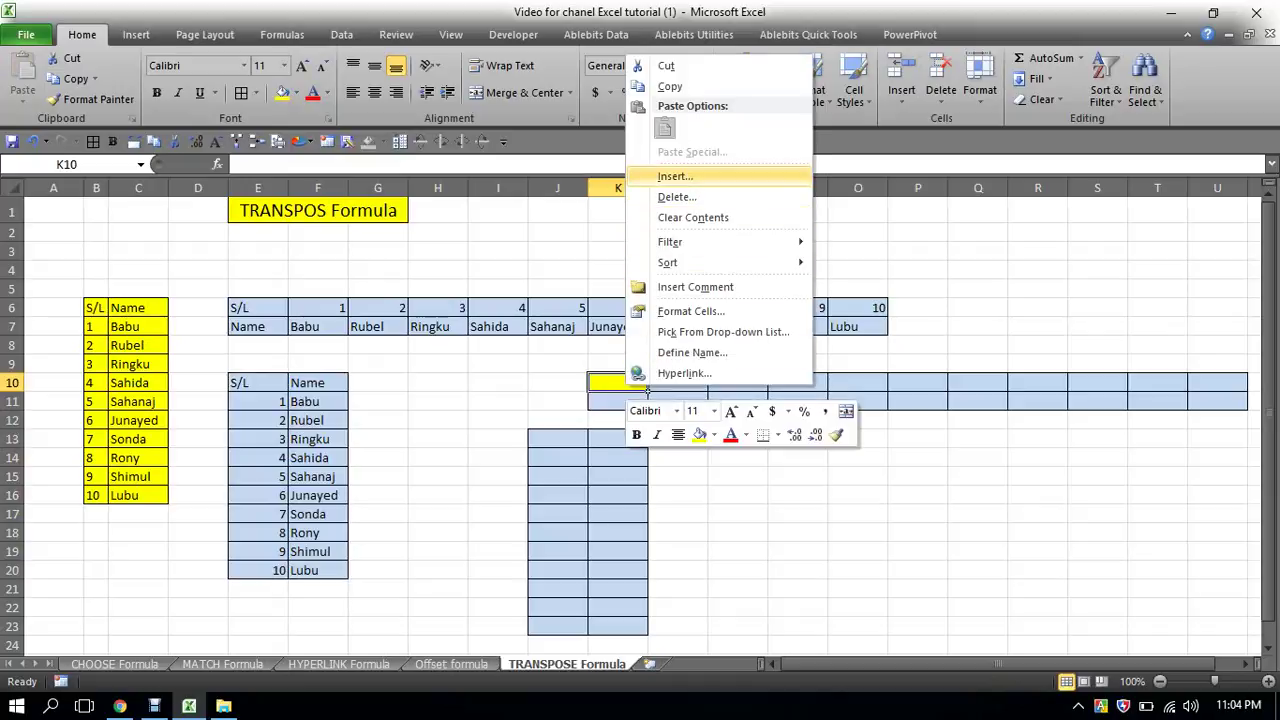
pyautogui.press('Escape')
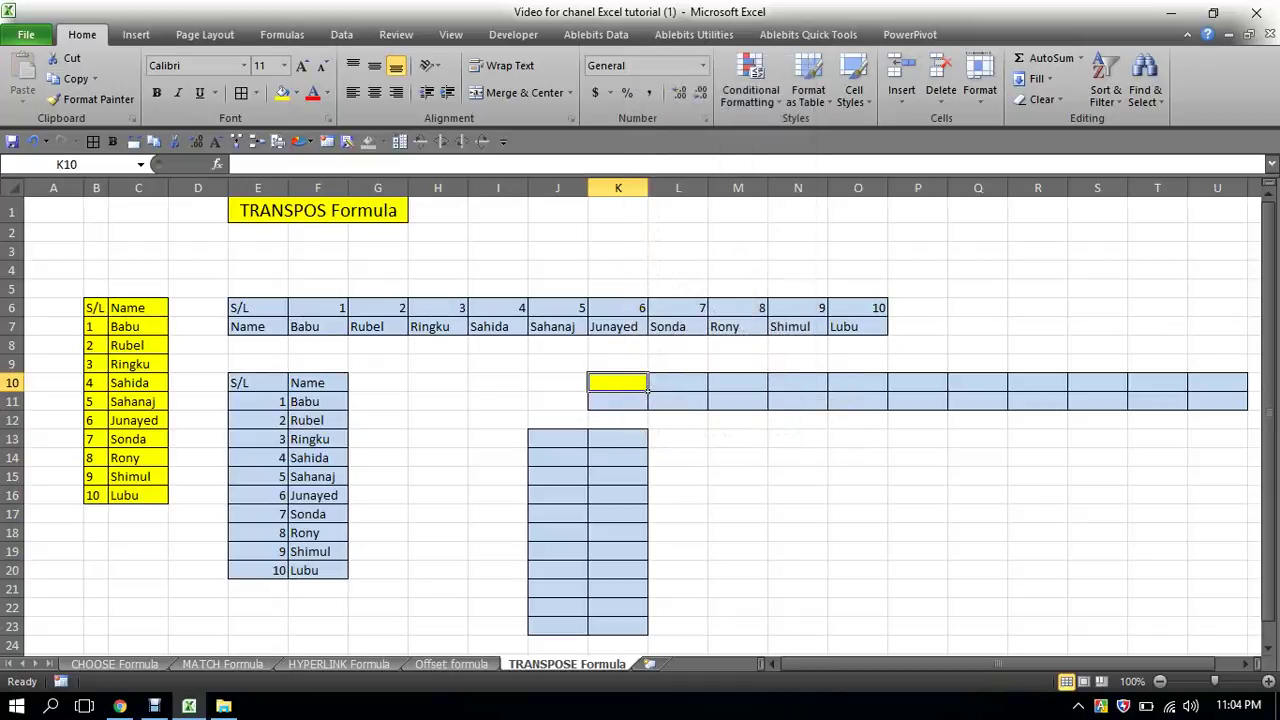
pyautogui.moveTo(250, 383); pyautogui.dragTo(345, 573)
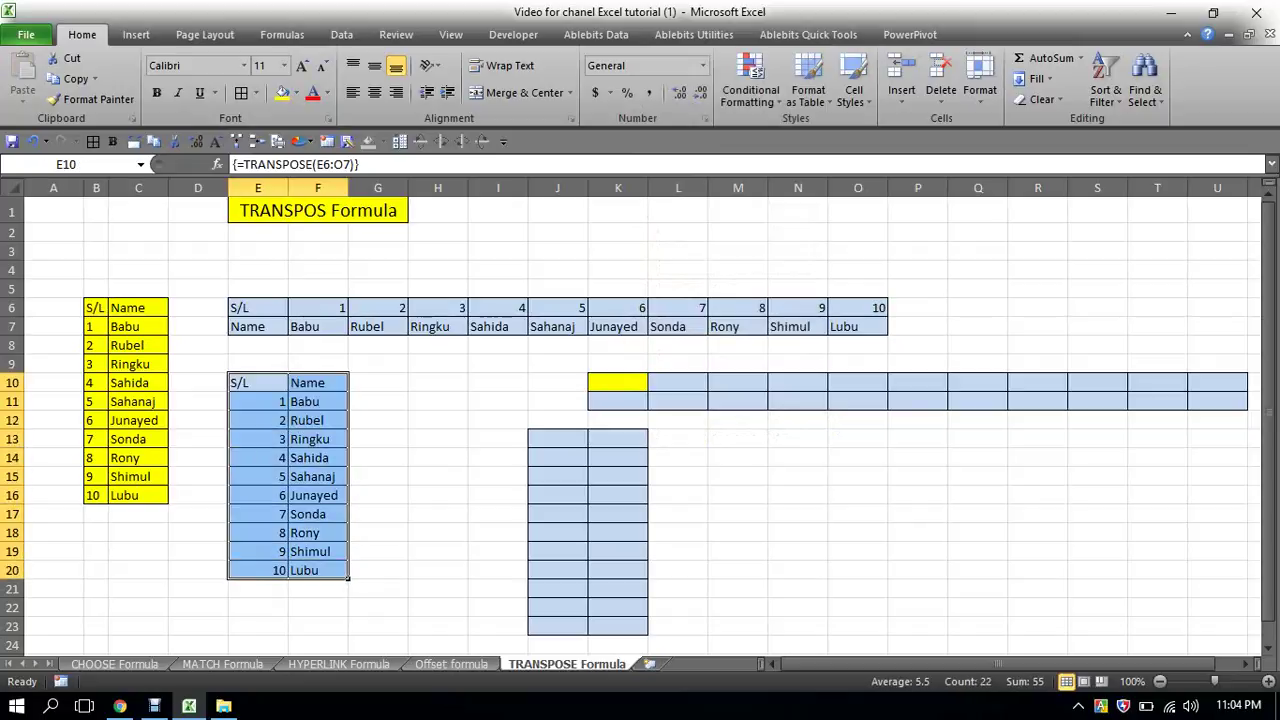
pyautogui.hotkey('ctrl', 'c')
# - Paste Special at K10 with Values and Transpose, filling K10:U11 horizontally
pyautogui.click(644, 387)
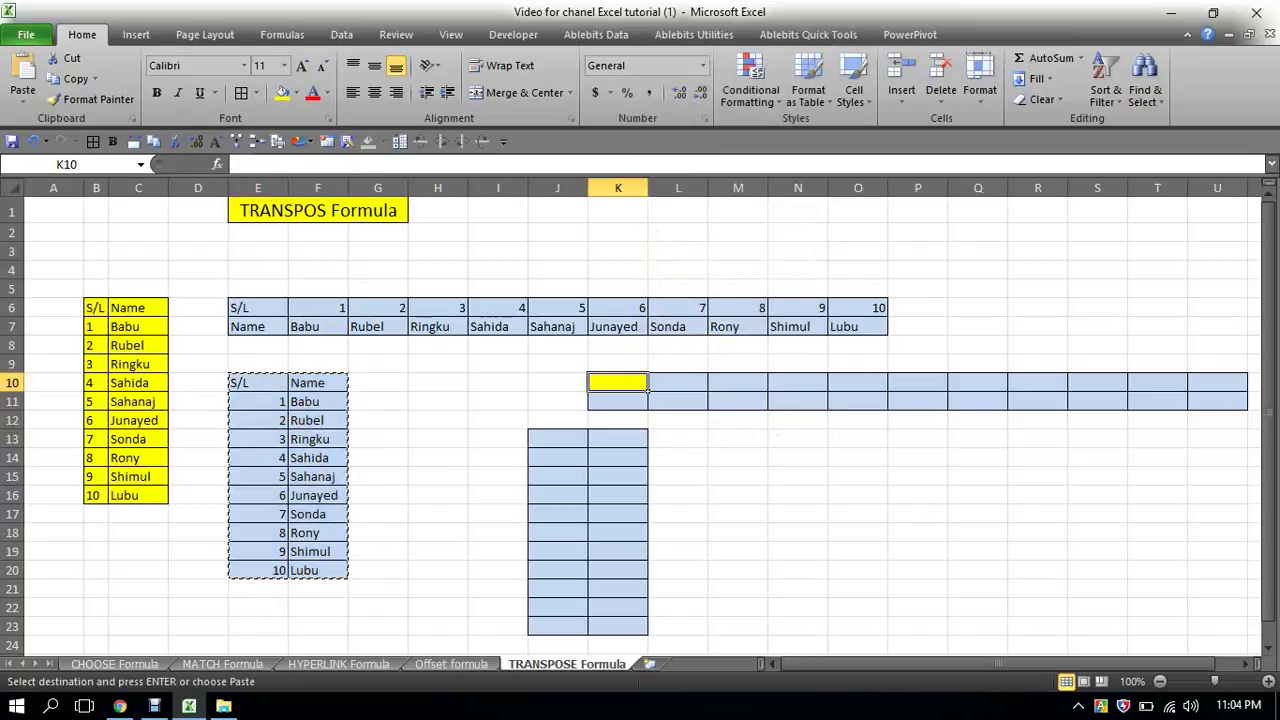
pyautogui.rightClick(646, 390)
pyautogui.press('Up')
pyautogui.press('Up')
pyautogui.press('Up')
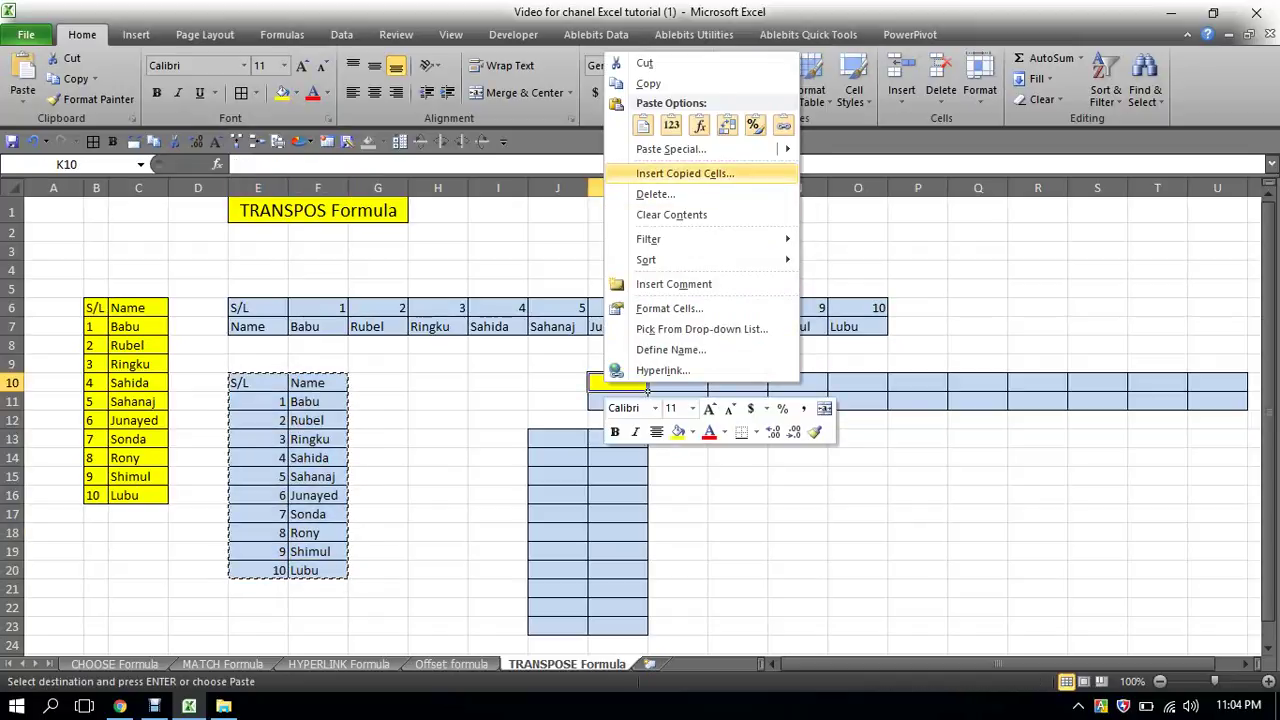
pyautogui.press('Up')
pyautogui.press('Return')
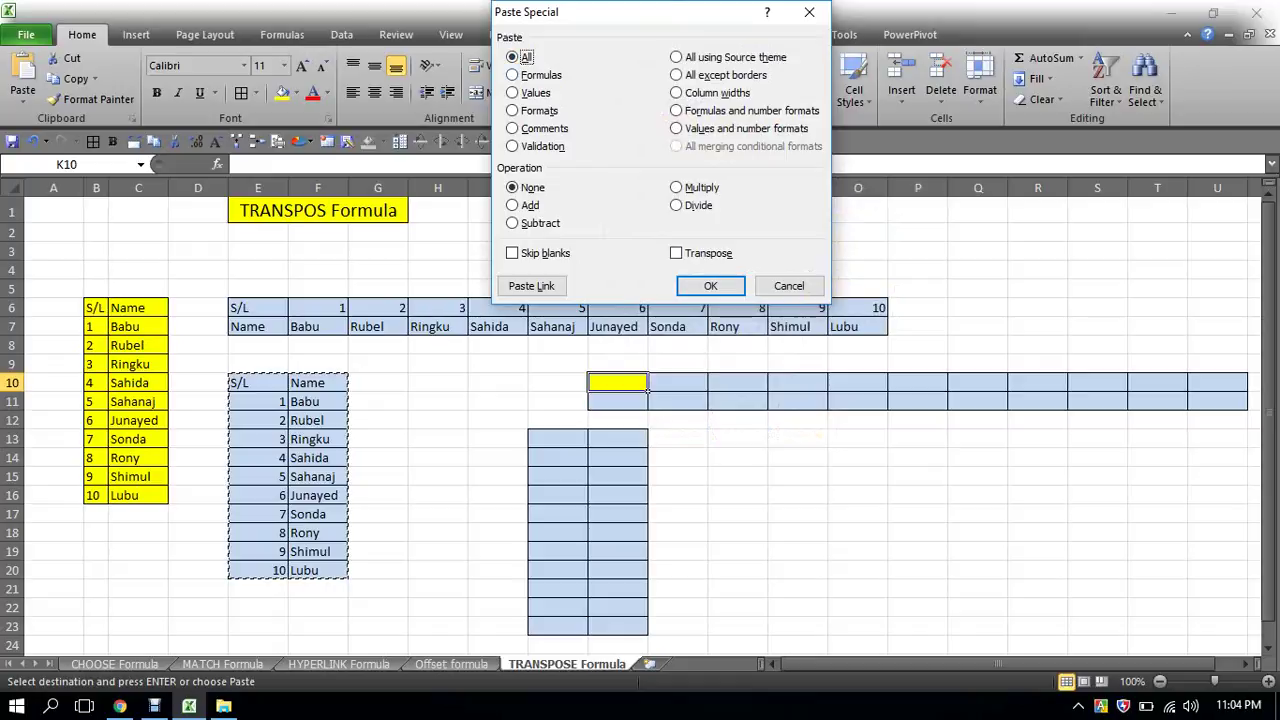
pyautogui.press('v')
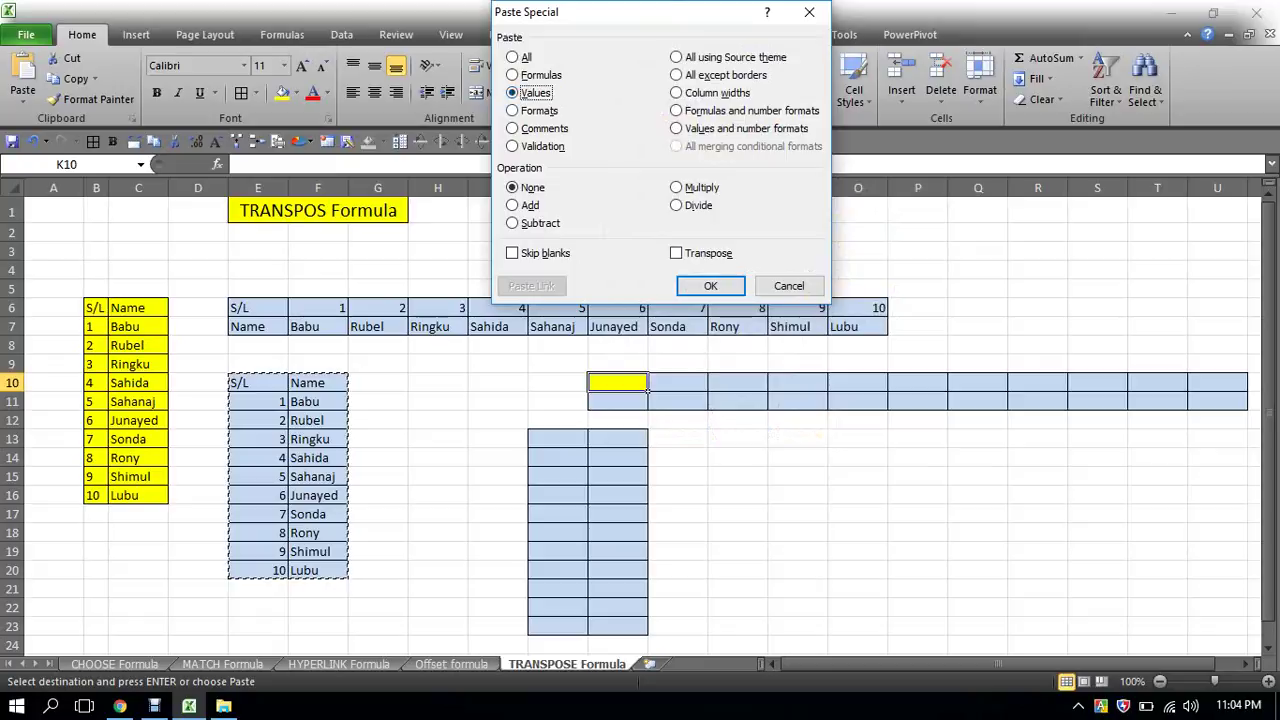
pyautogui.press('e')
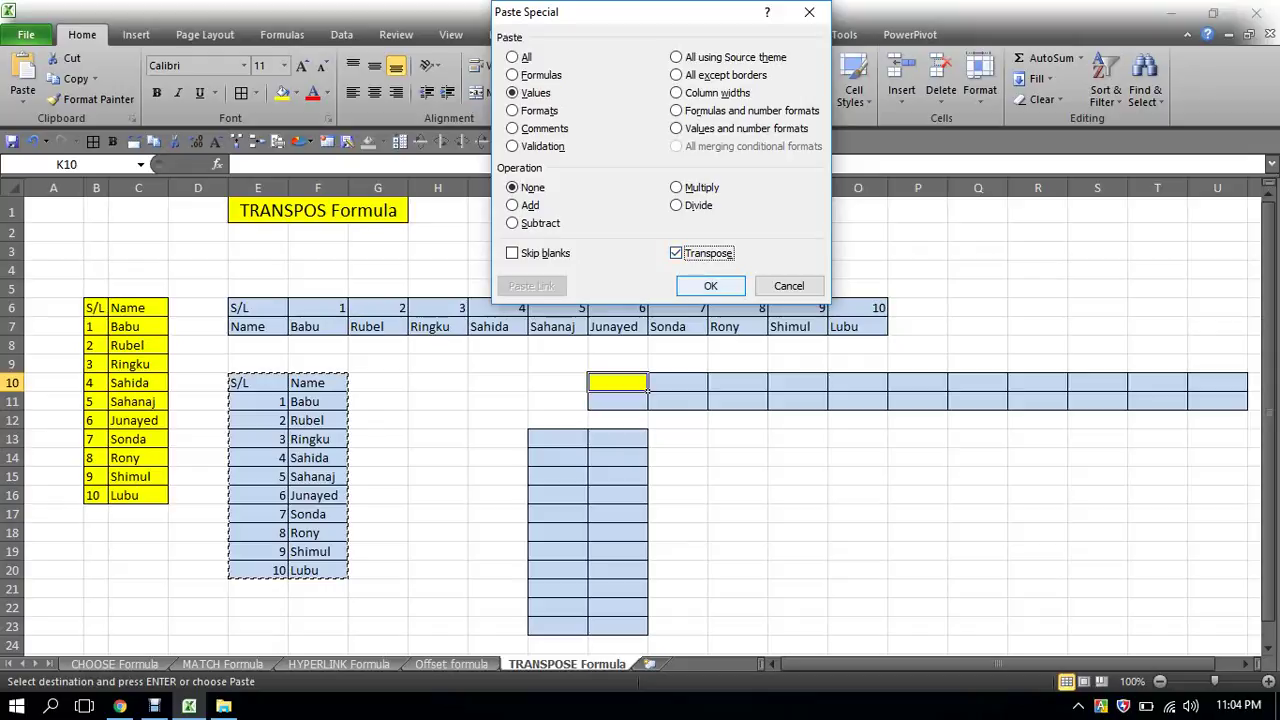
pyautogui.press('Return')
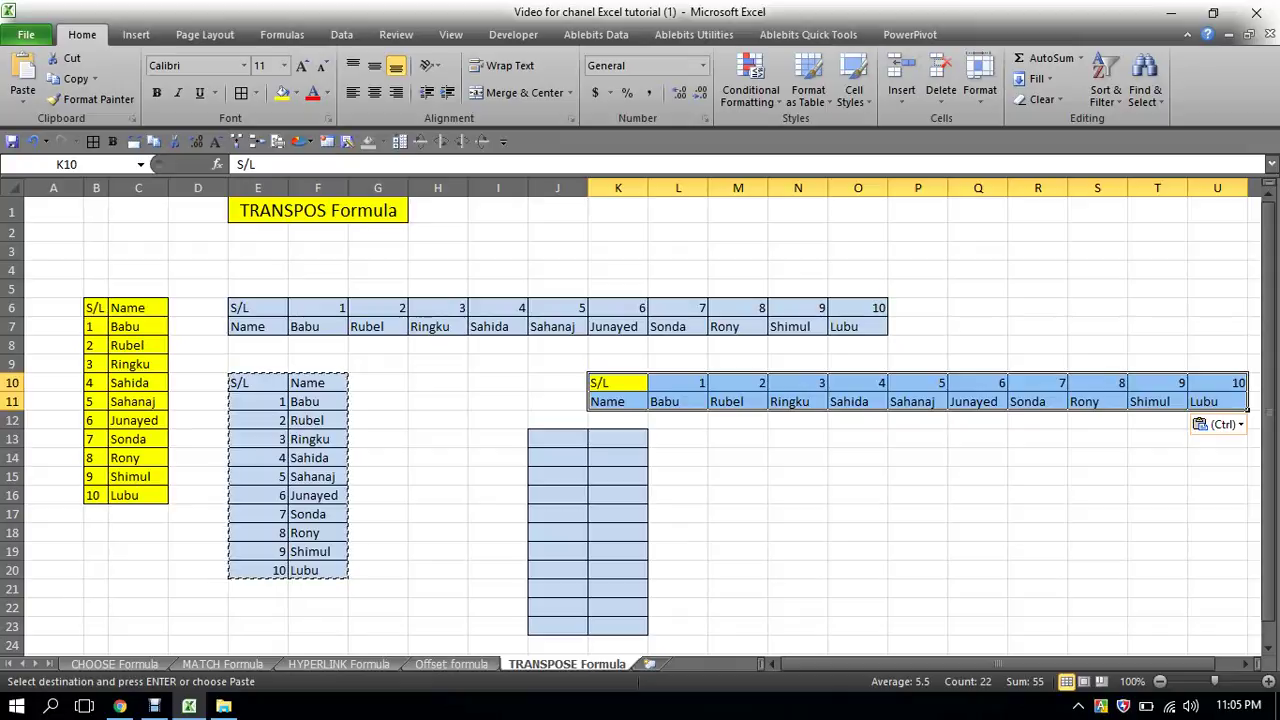
# - Copy the horizontal S/L–Name list in K10:U11
pyautogui.click(738, 458)
pyautogui.moveTo(618, 383); pyautogui.dragTo(1246, 408)
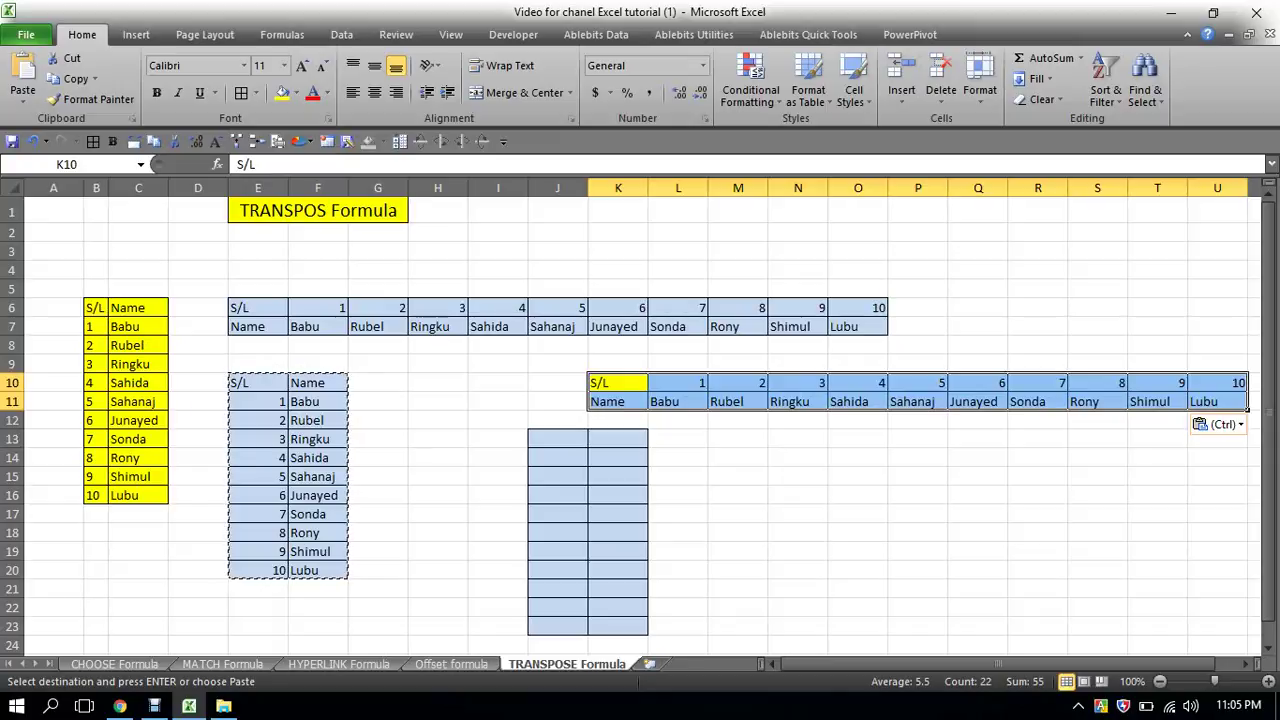
pyautogui.rightClick(633, 392)
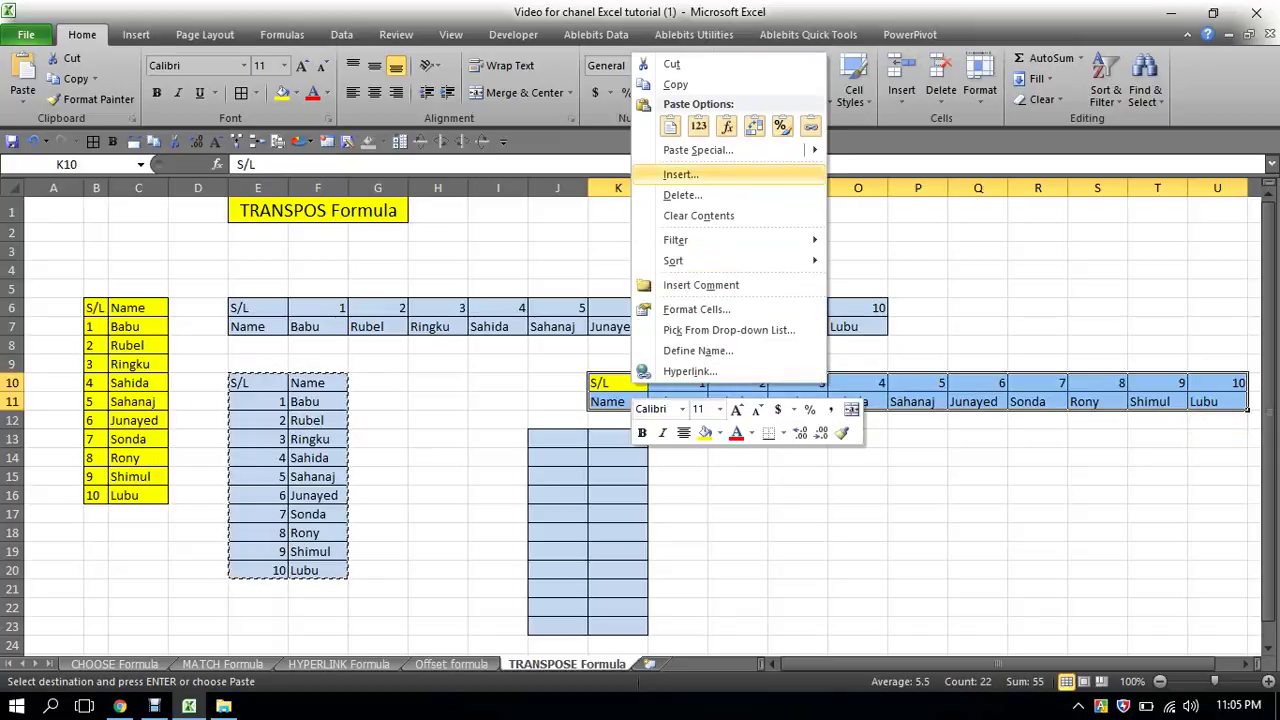
pyautogui.click(676, 84)
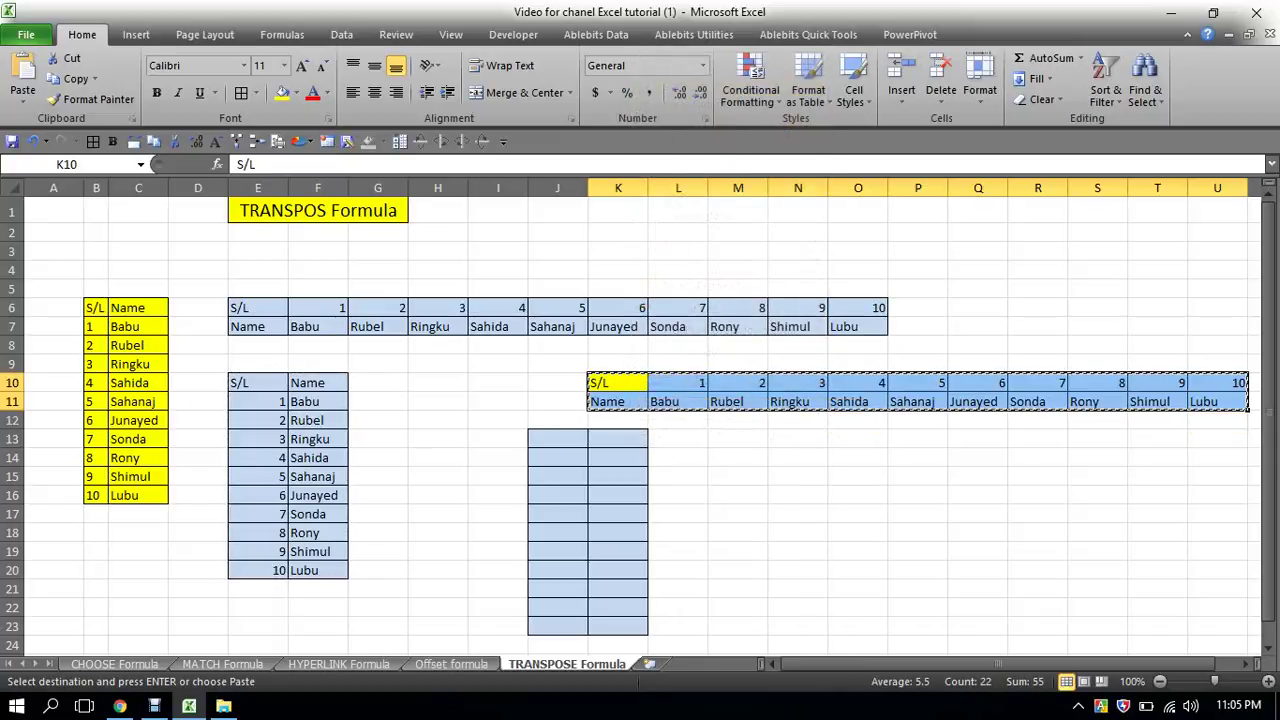
# - Open Paste Special at J13 with Transpose turned on
pyautogui.click(578, 440)
pyautogui.rightClick(588, 446)
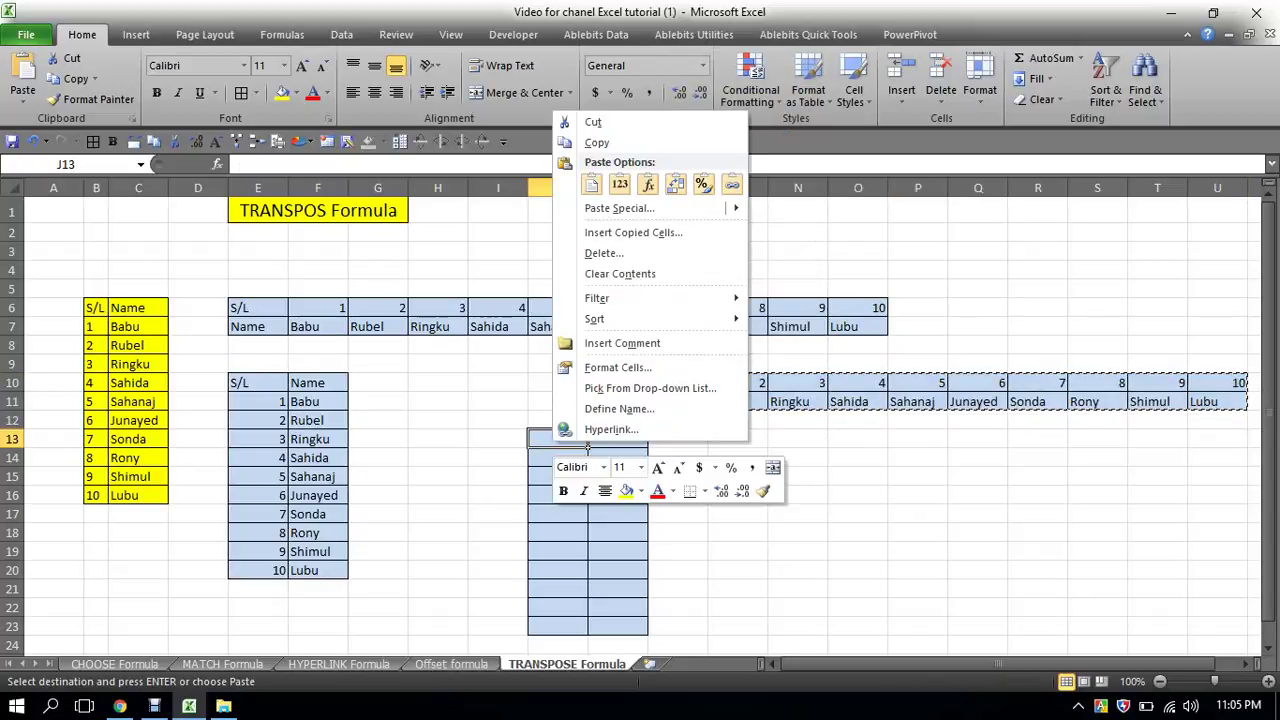
pyautogui.press('Return')
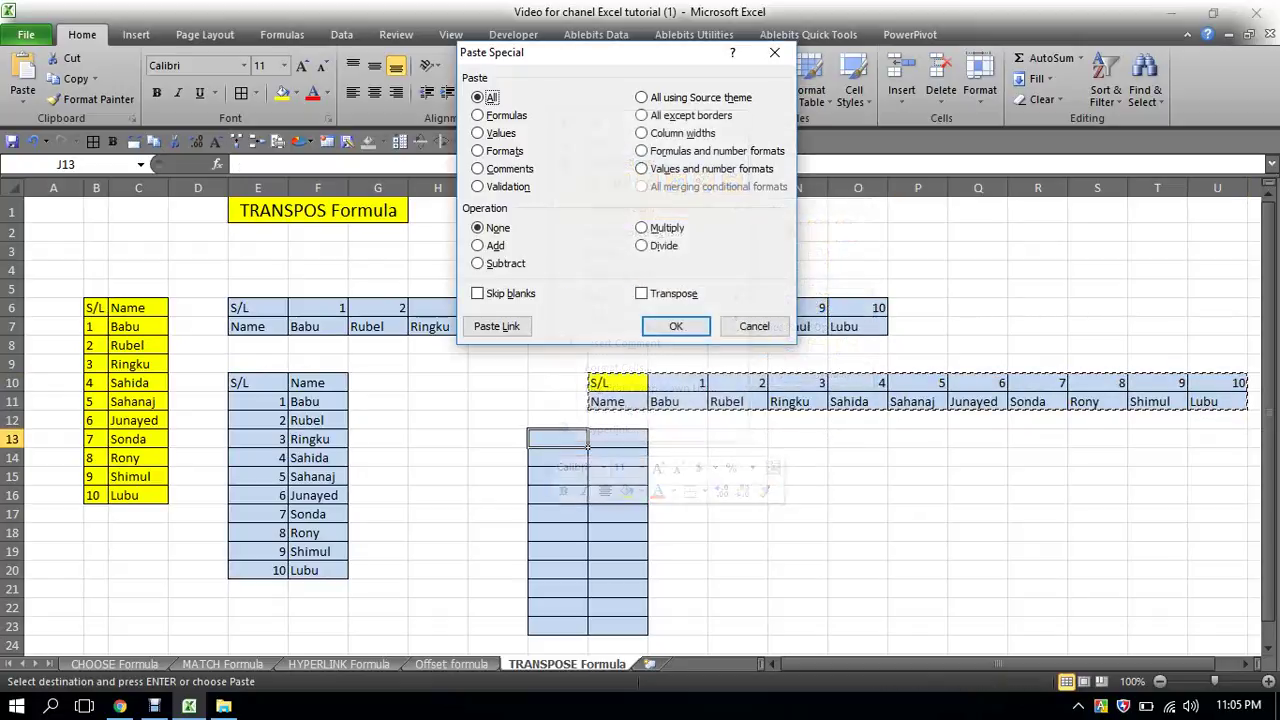
pyautogui.hotkey('alt', 'e')
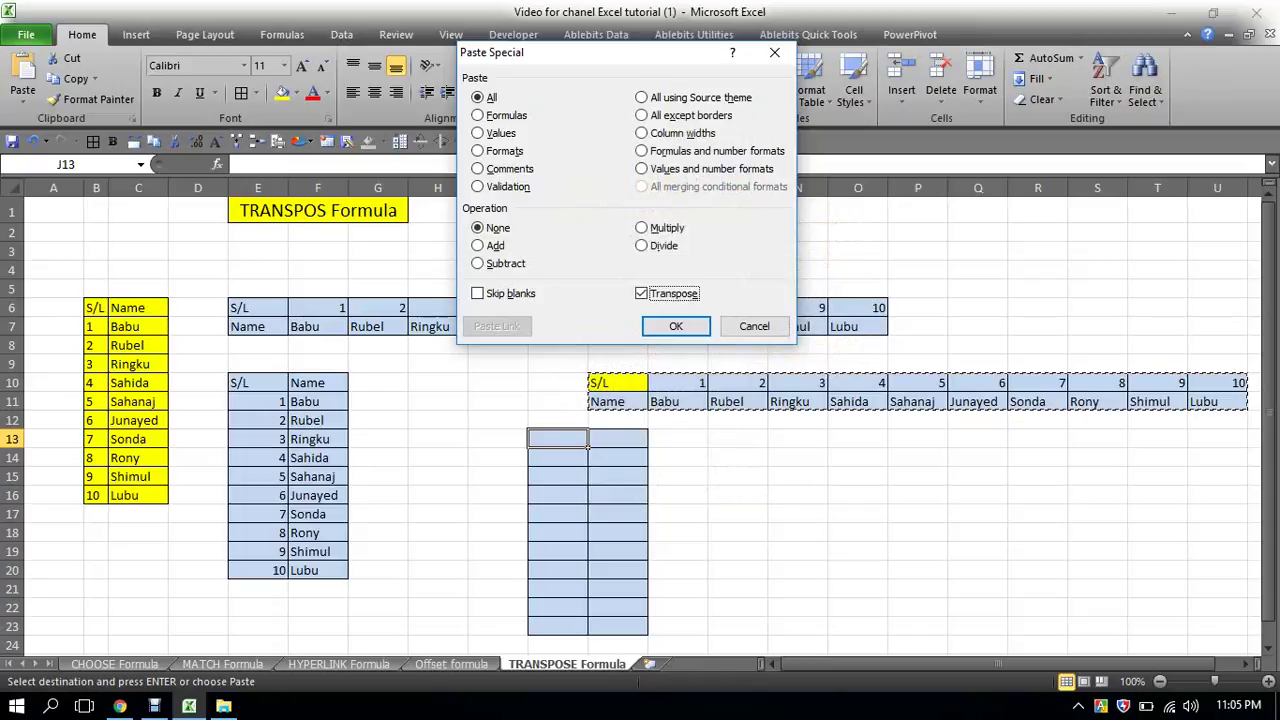
pyautogui.click(675, 326)
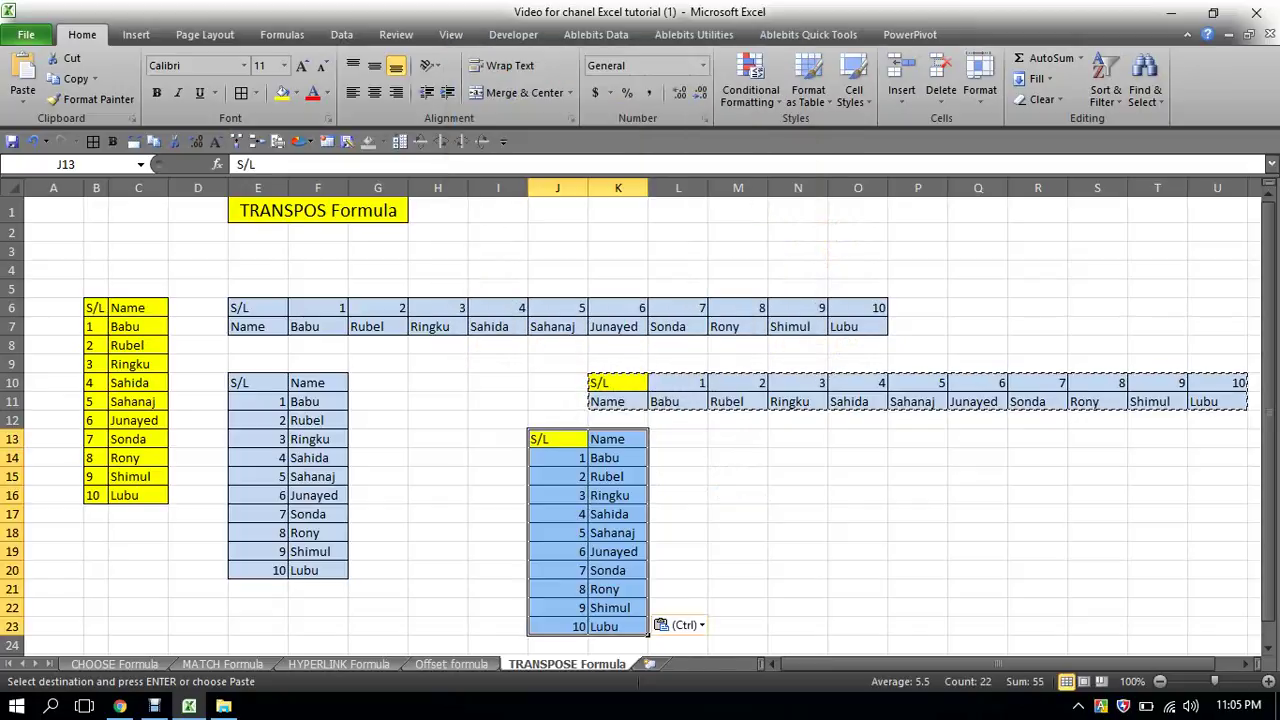
pyautogui.click(798, 458)
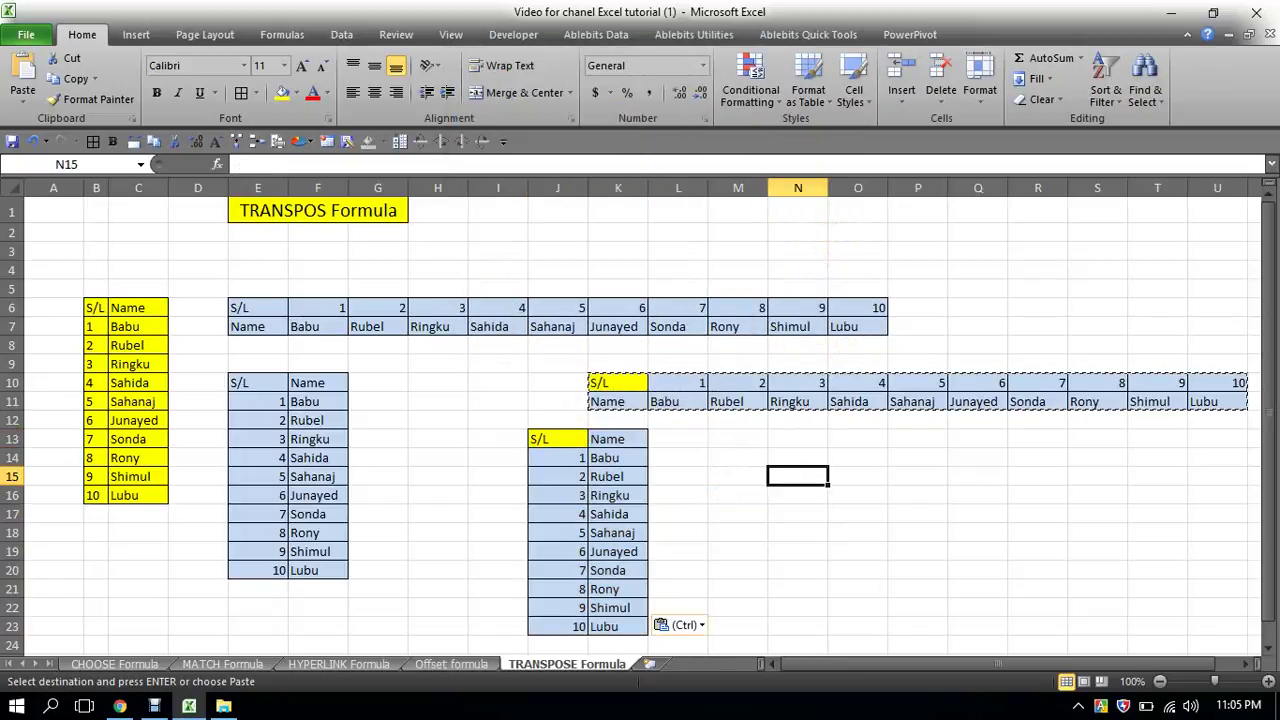
pyautogui.moveTo(539, 439)
pyautogui.mouseDown()
pyautogui.moveTo(648, 560)
pyautogui.moveTo(648, 628)
pyautogui.mouseUp()
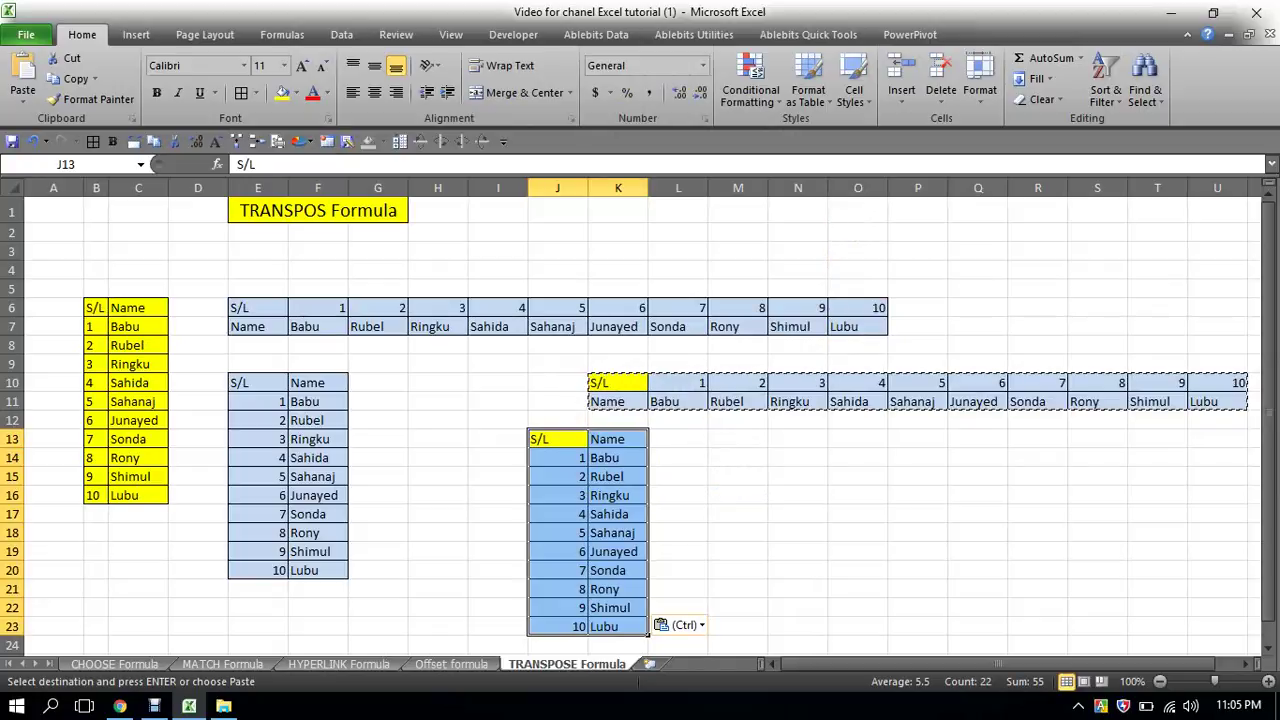
pyautogui.click(678, 476)
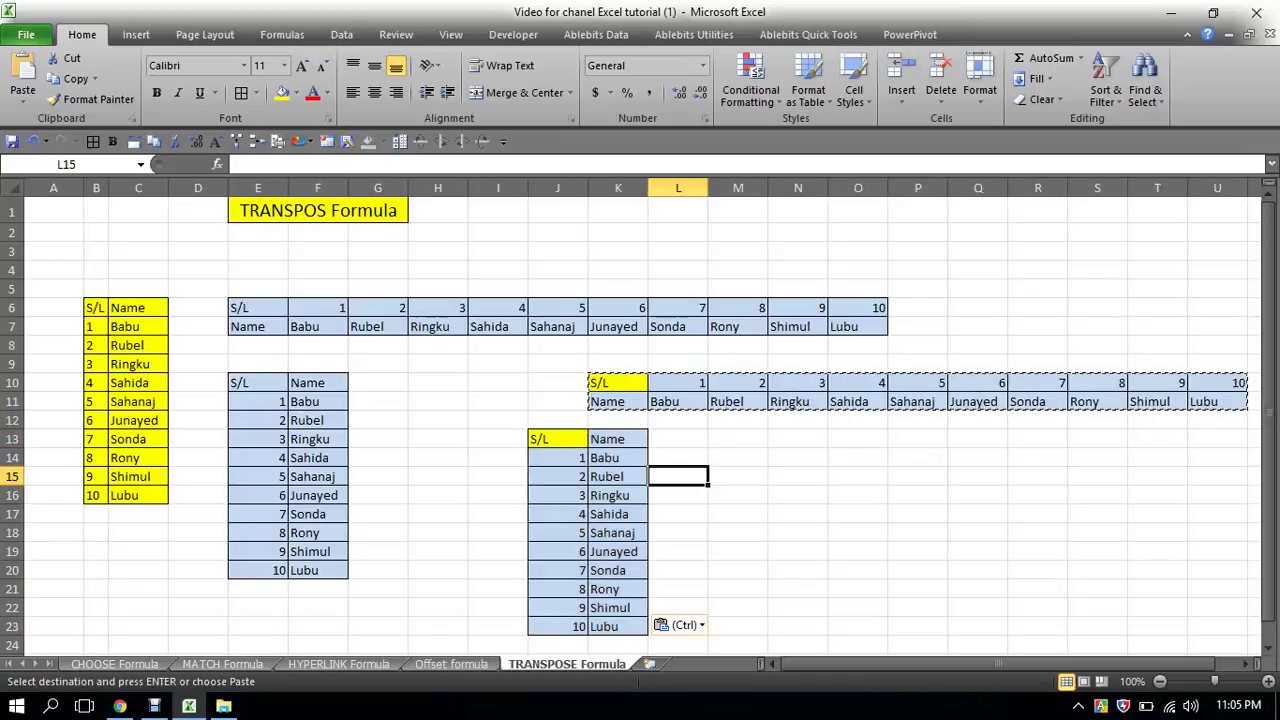